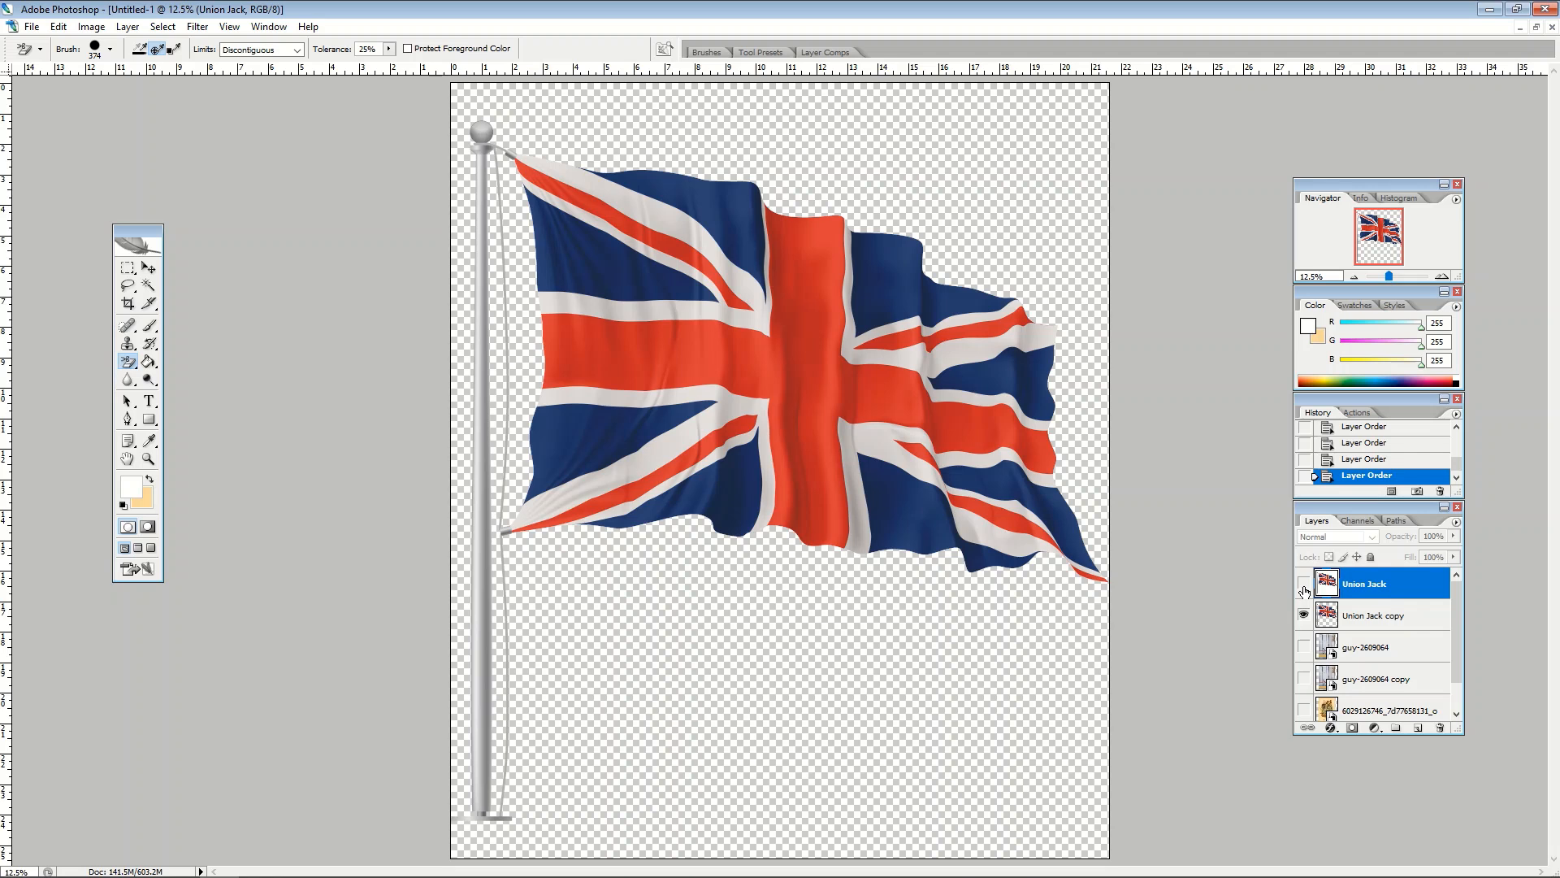
- Toggle the visibility of the flag, street and monkey layers and their copies to compare the originals with the background-removed versions
click(1303, 615)
click(1303, 647)
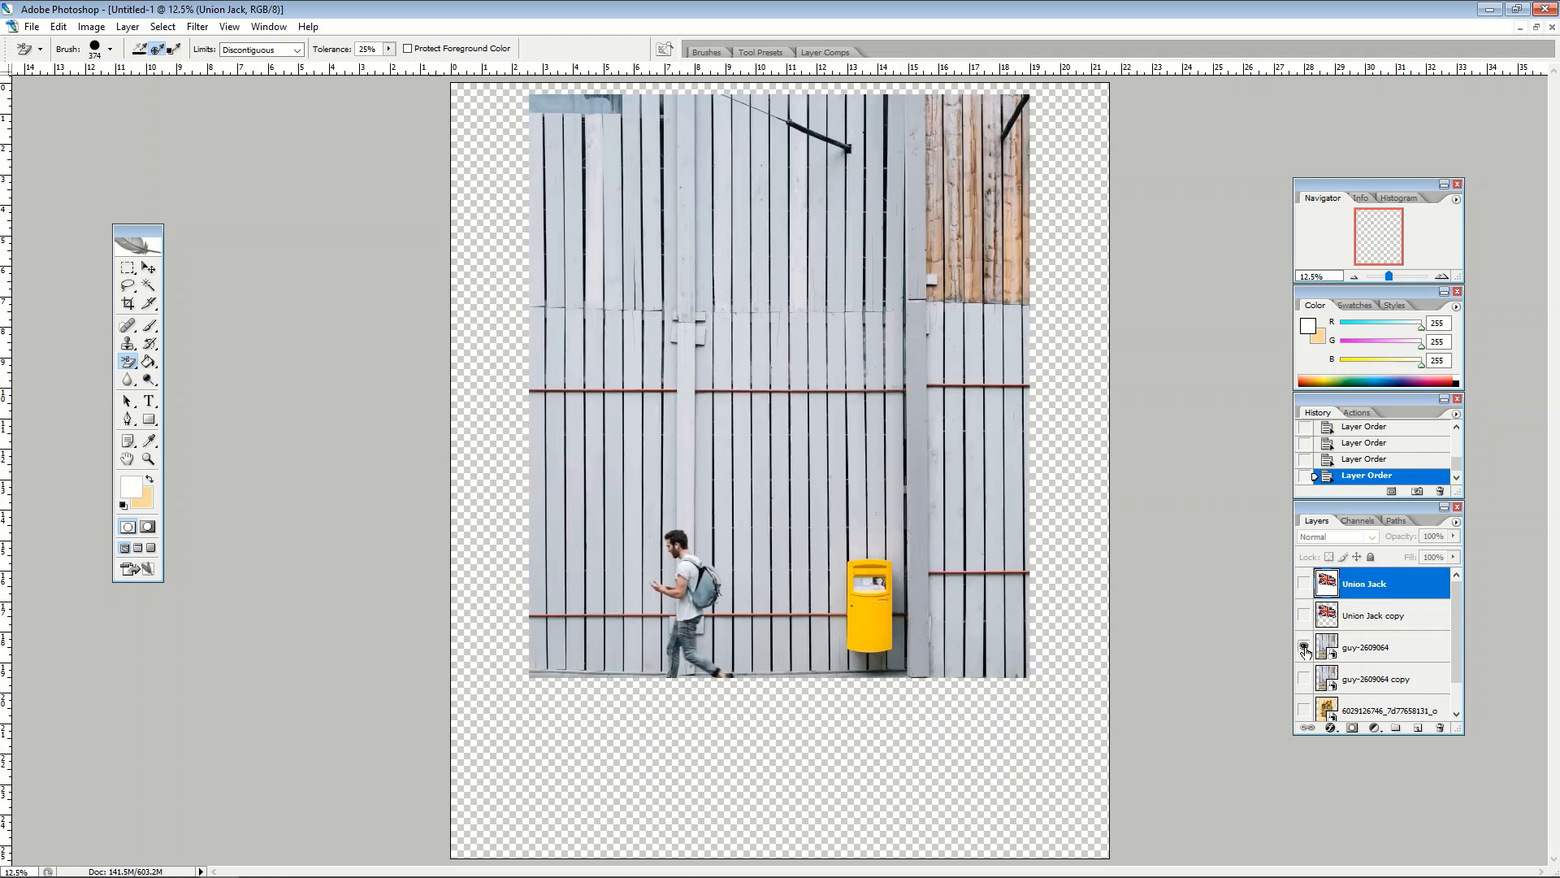
click(1303, 679)
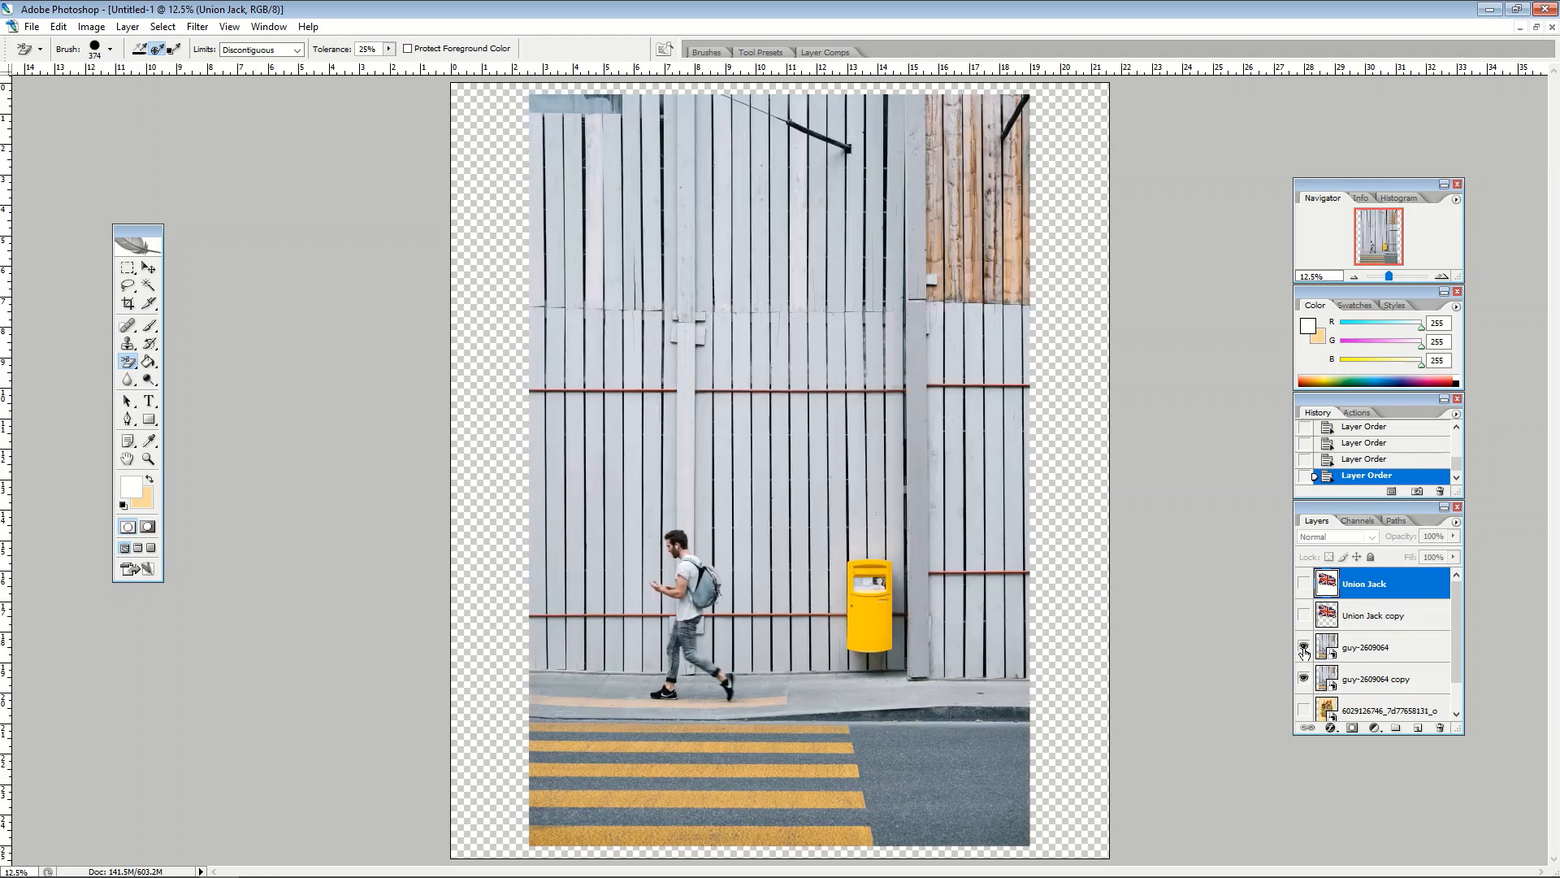
click(1303, 647)
scroll(1312, 641, down, 1)
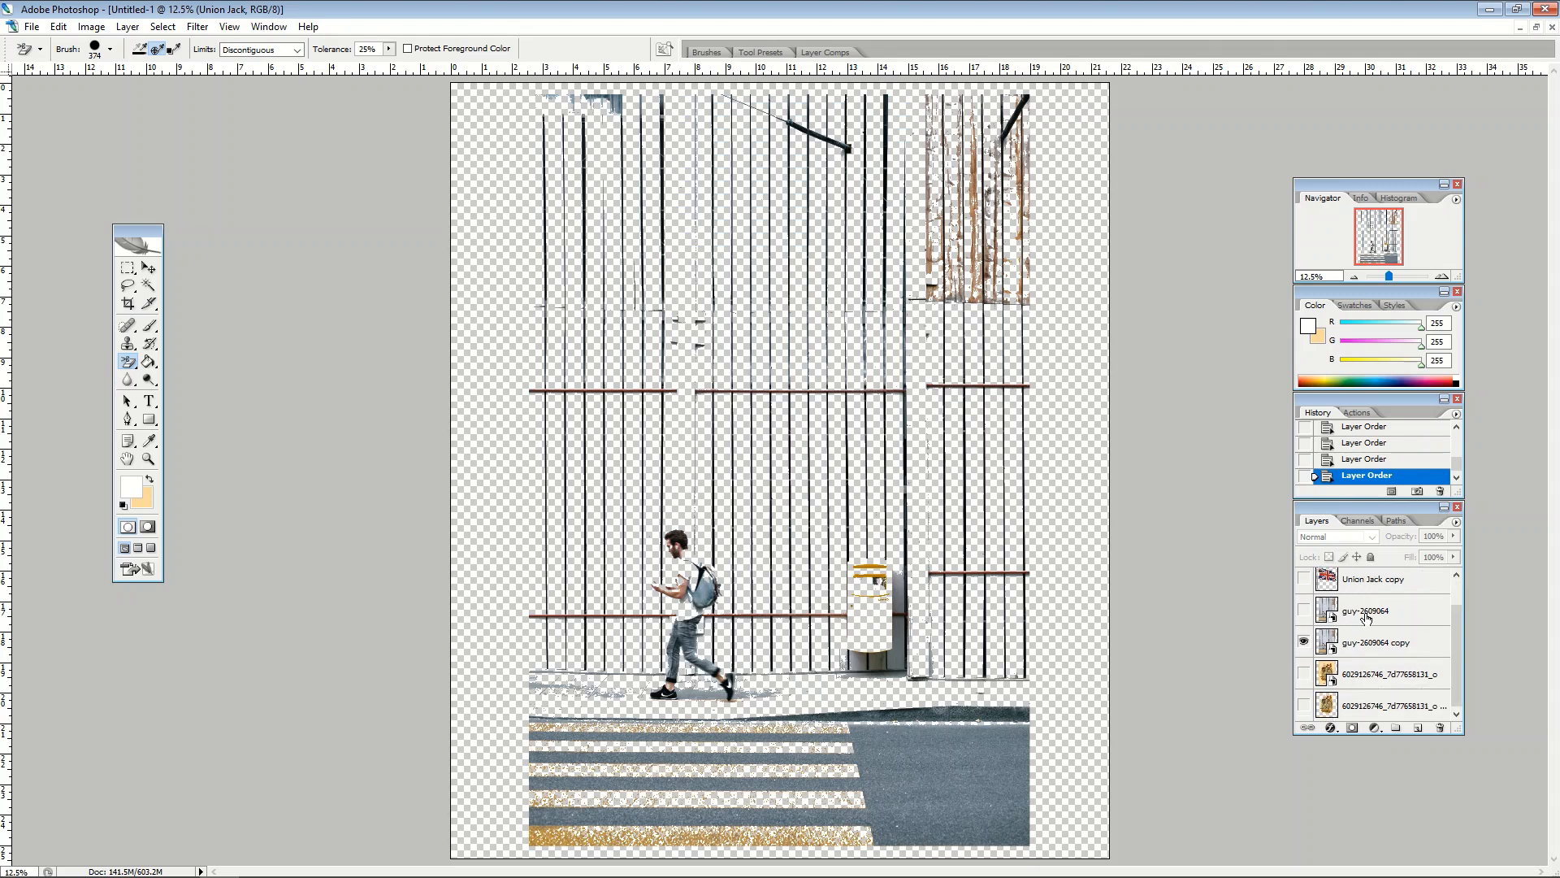
click(1303, 643)
click(1303, 673)
click(1305, 702)
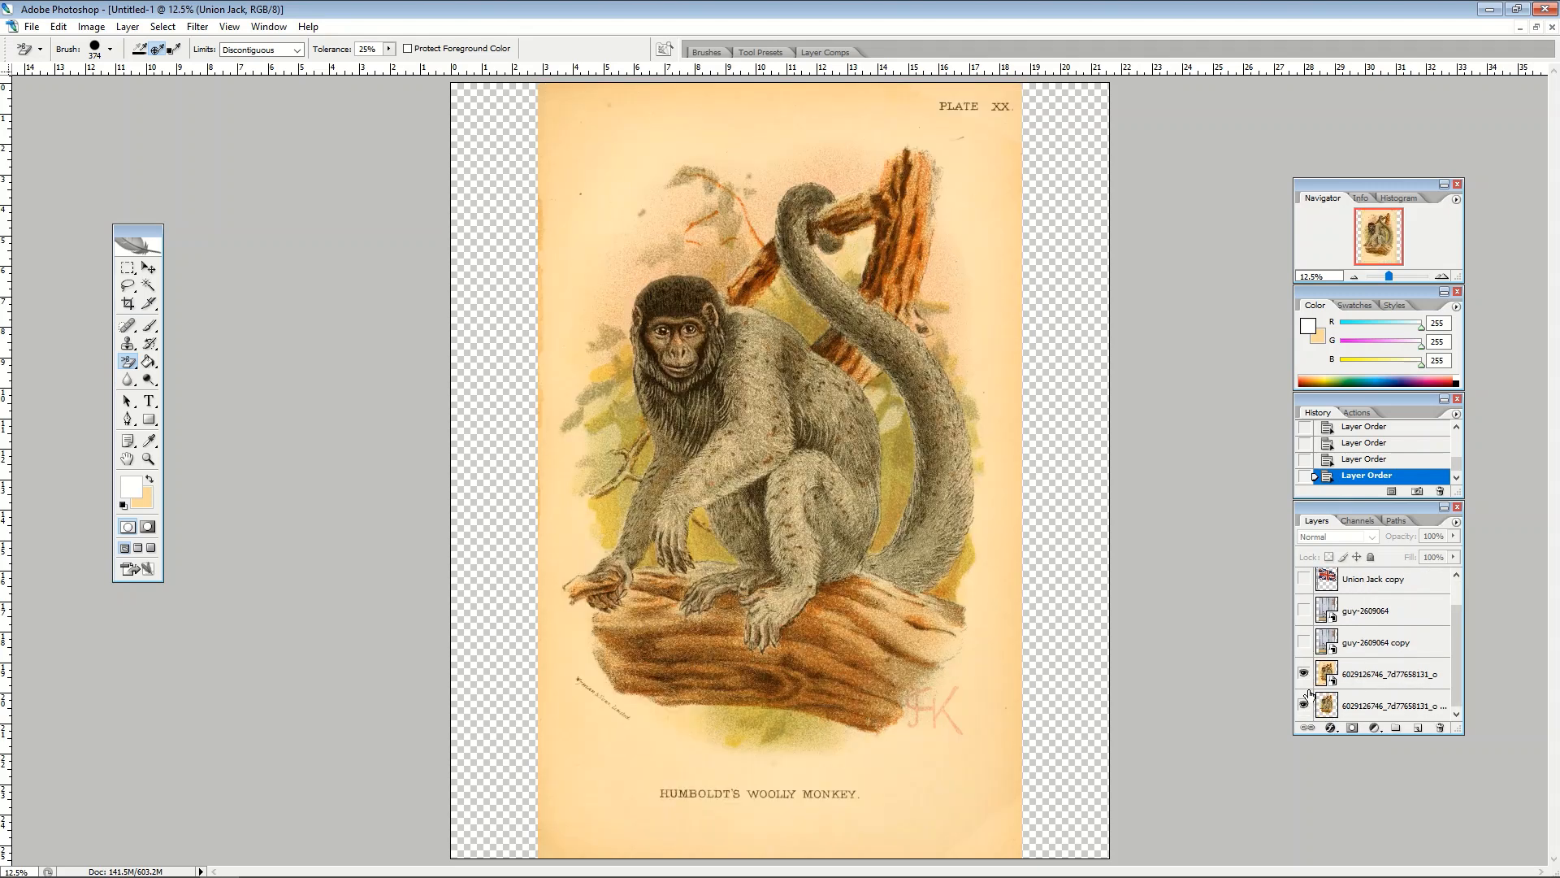
click(1304, 674)
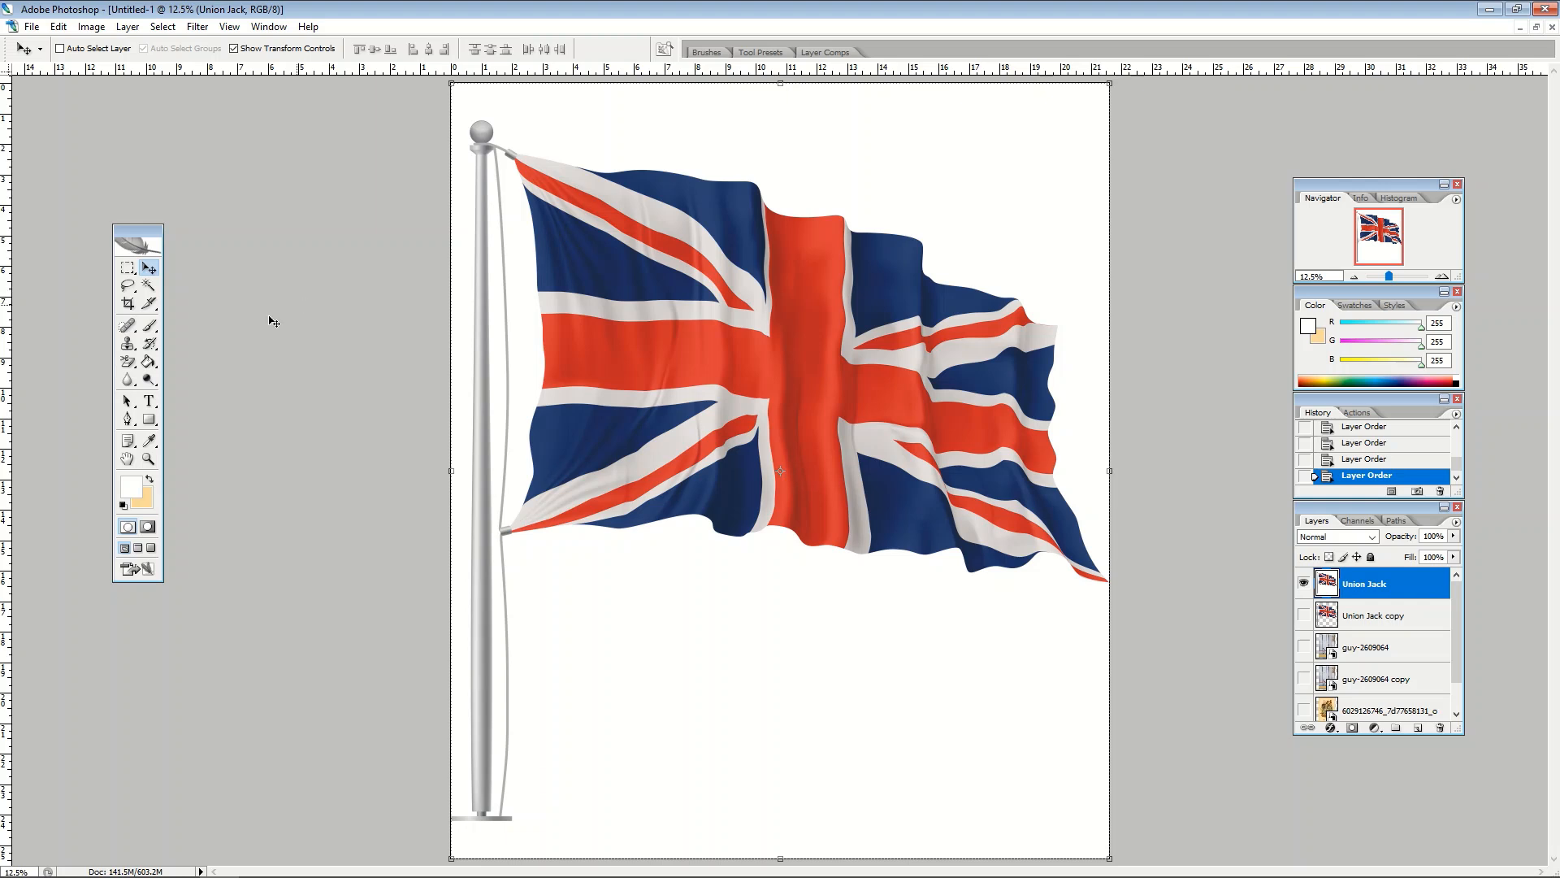
- Move the toolbox closer to the canvas and activate the Magic Eraser tool
drag(134, 237, 257, 225)
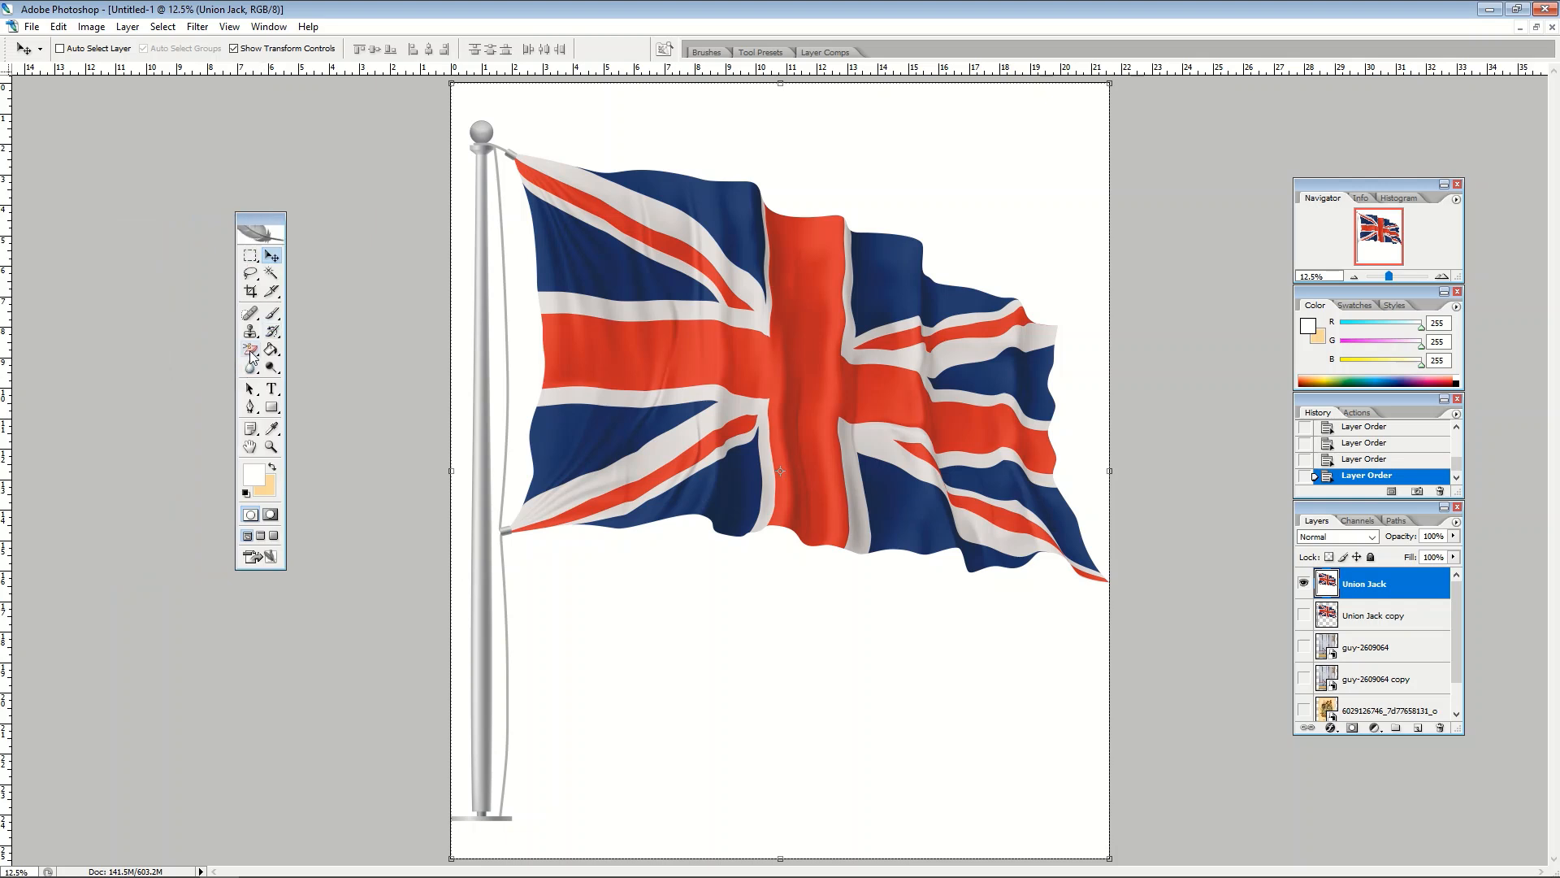
click(251, 351)
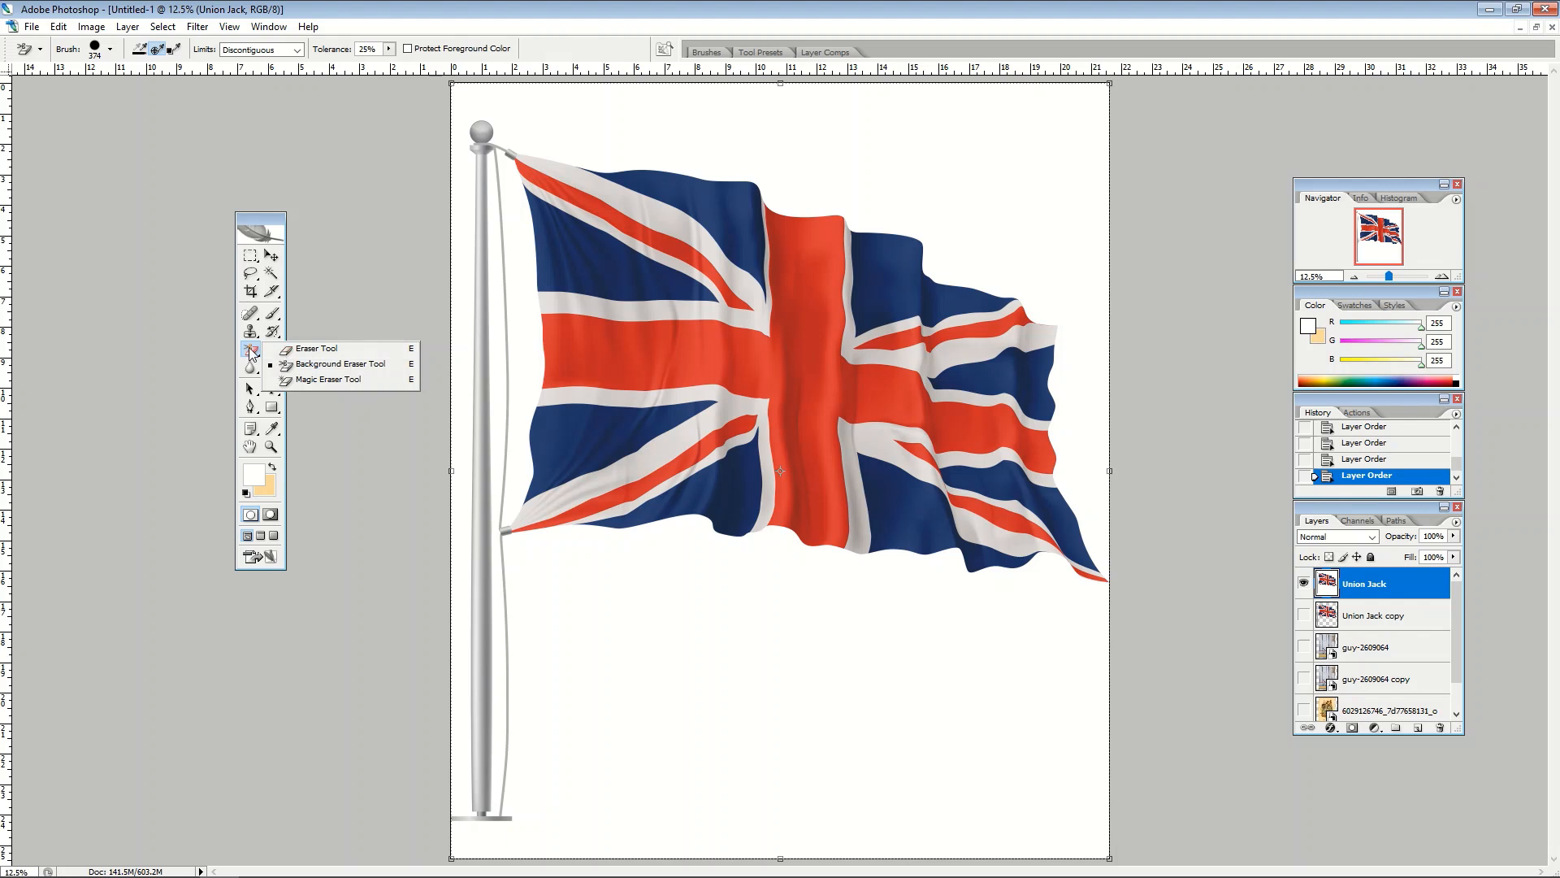
click(316, 347)
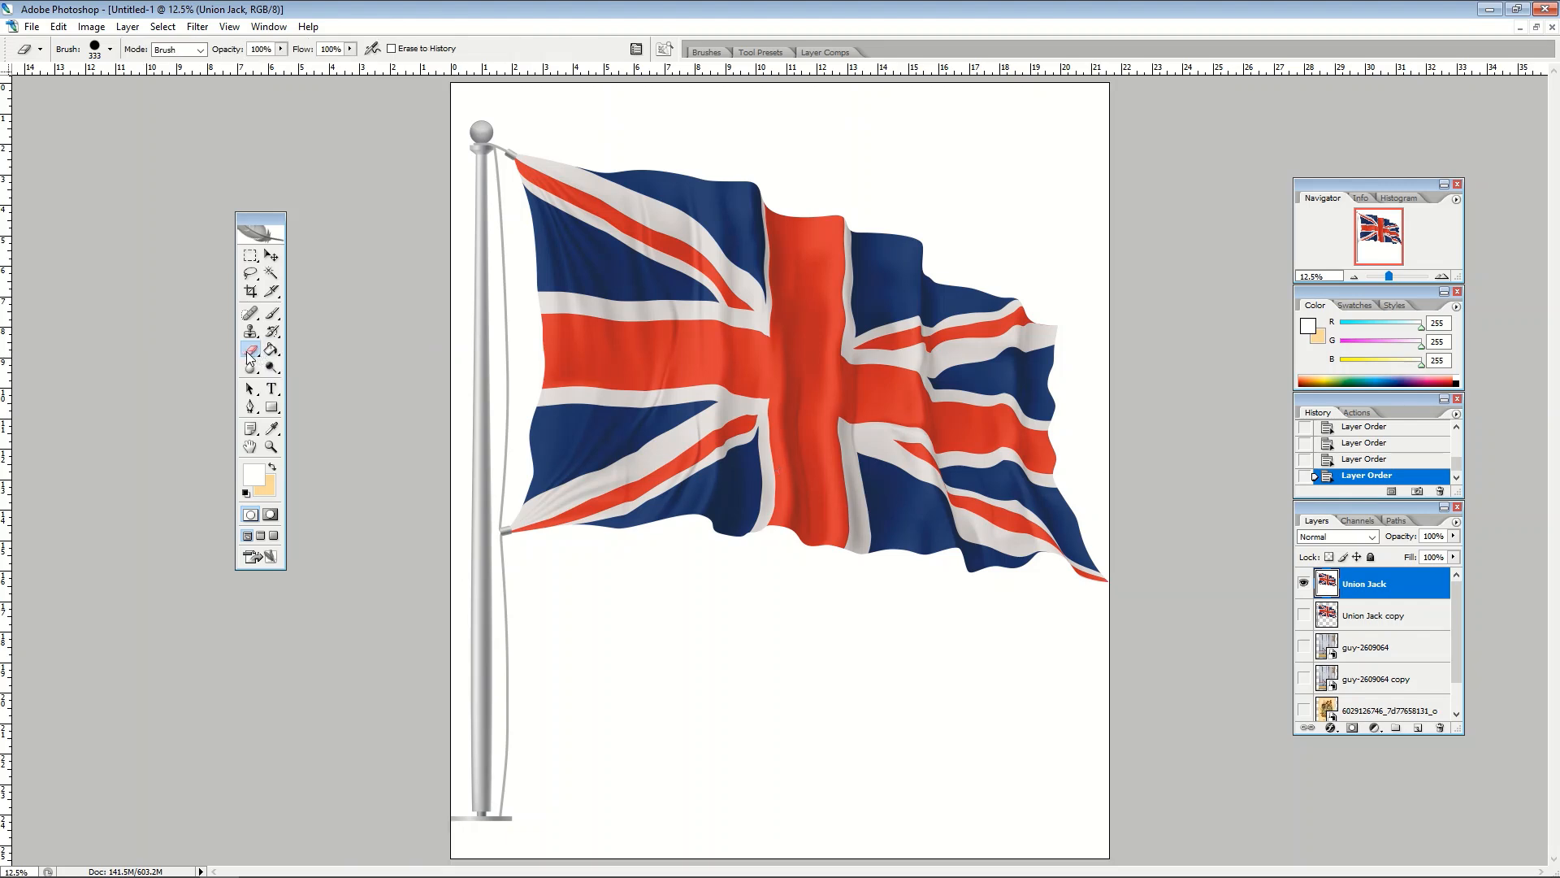
click(250, 353)
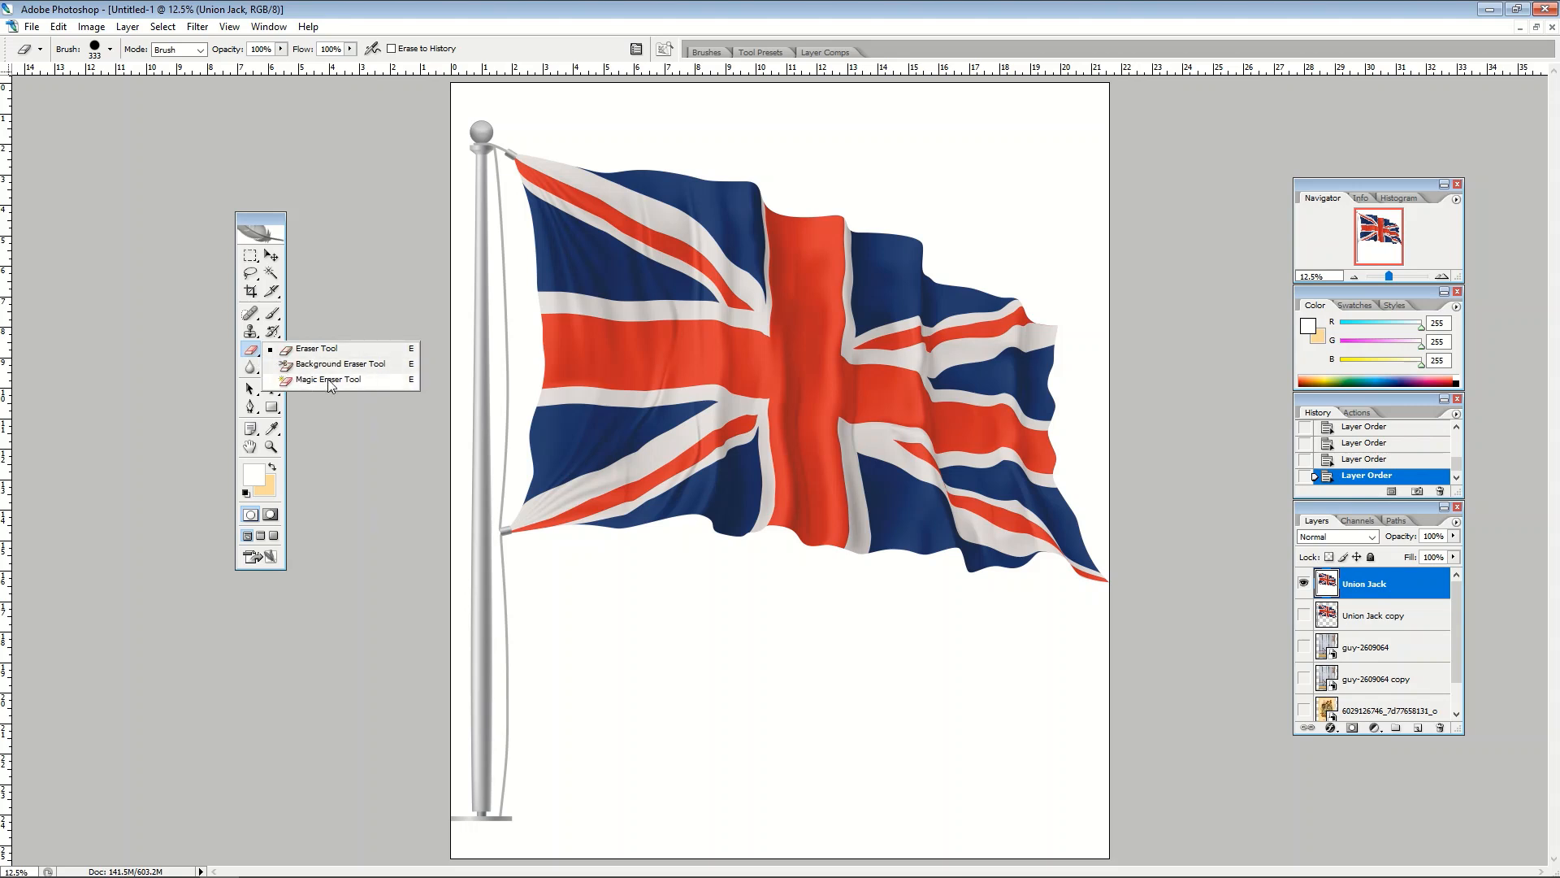
click(330, 381)
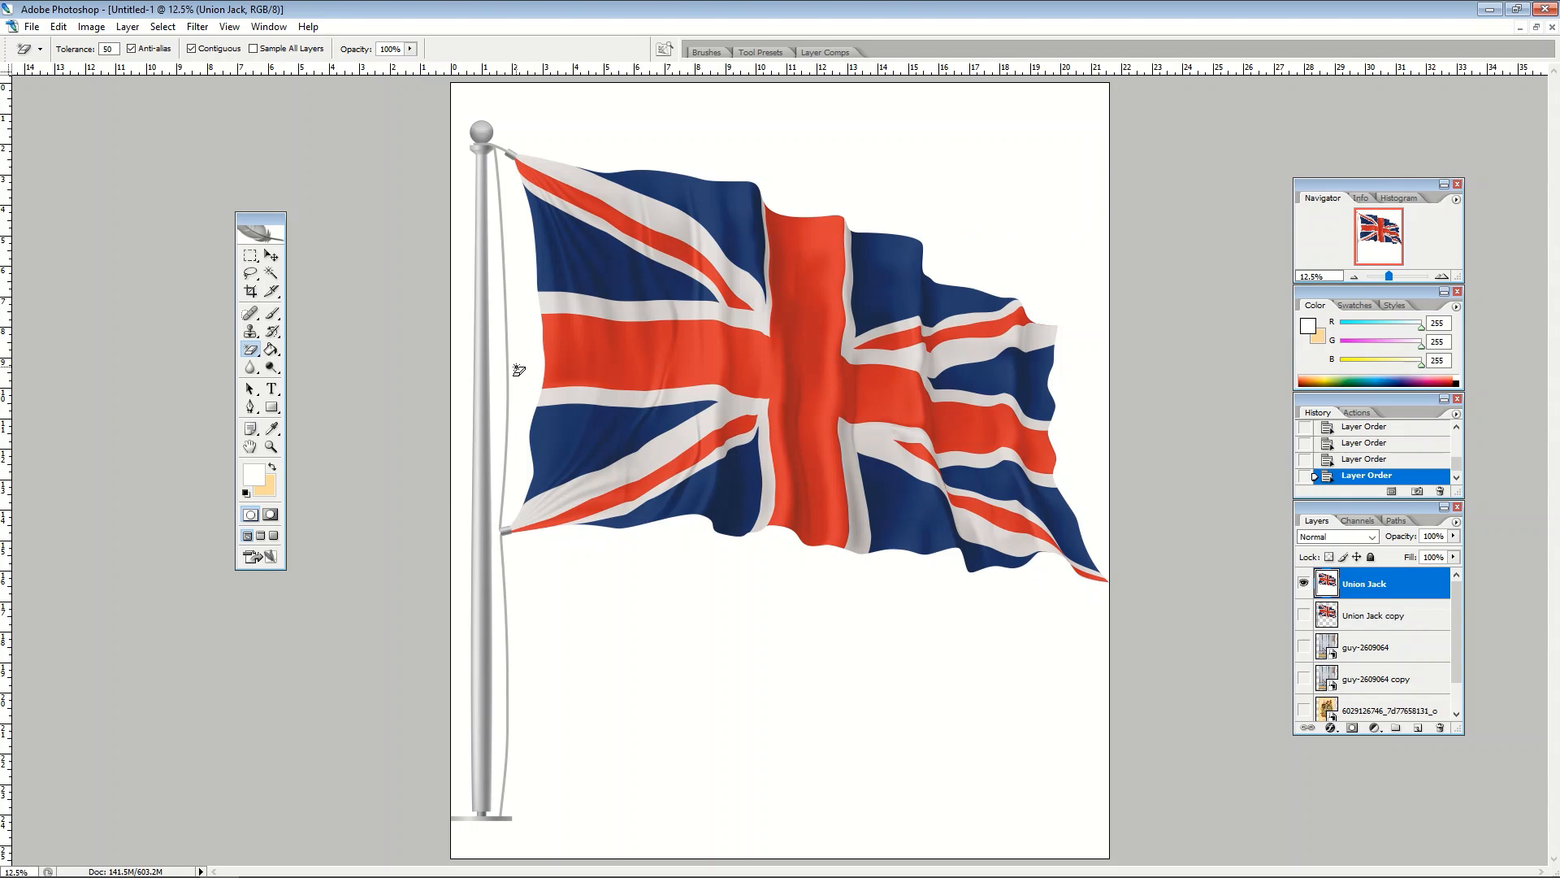
- Try to erase the white areas around the flag and beside the pole with the Magic Eraser at tolerance 50
key(Caps_Lock)
click(659, 612)
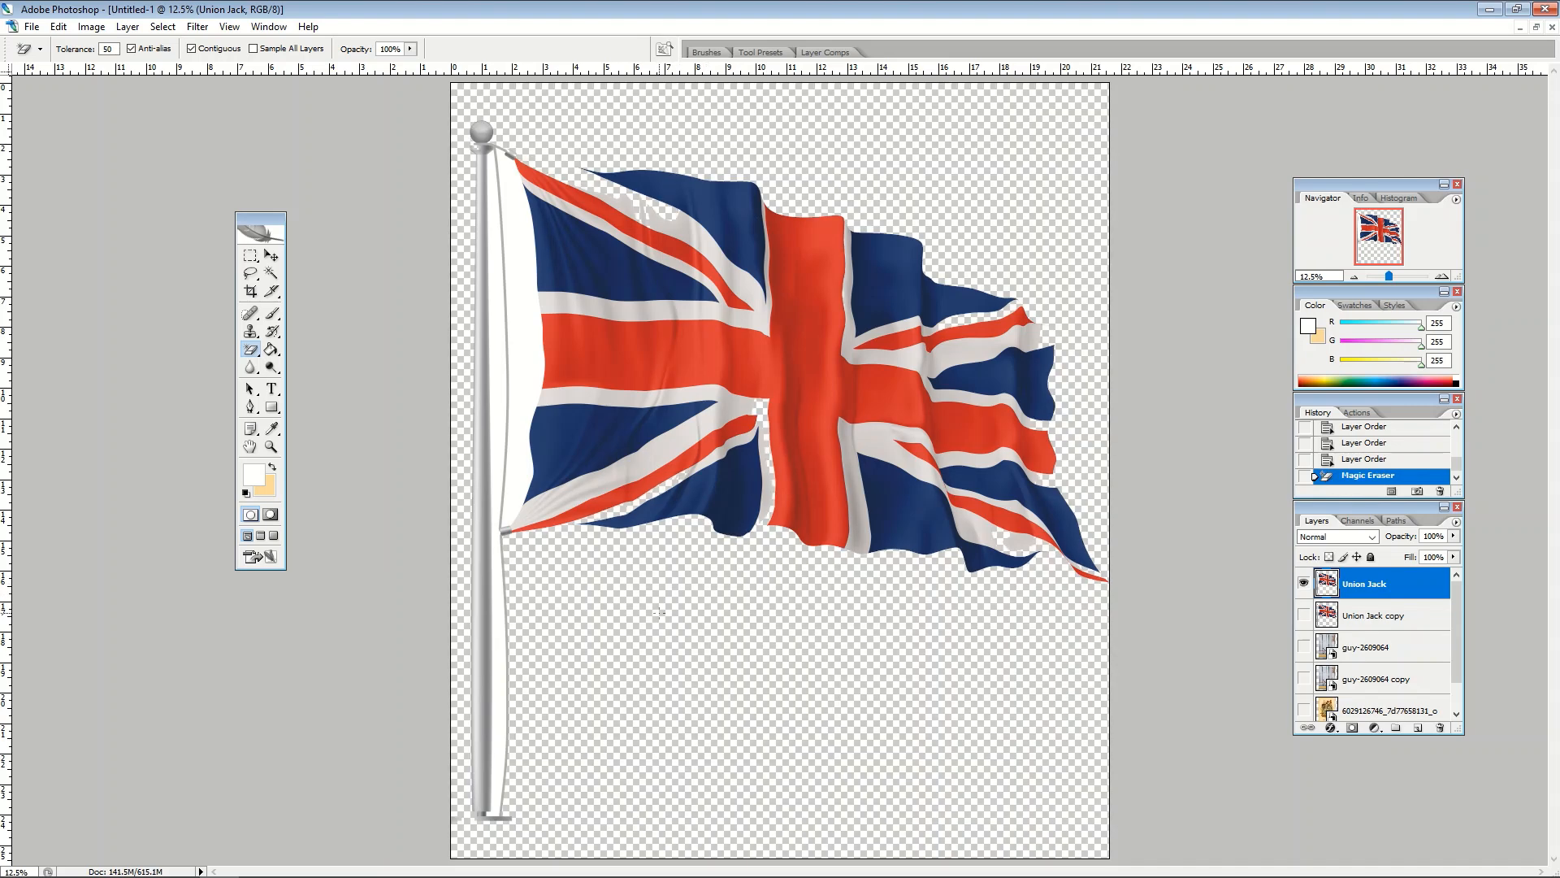
click(519, 355)
click(503, 358)
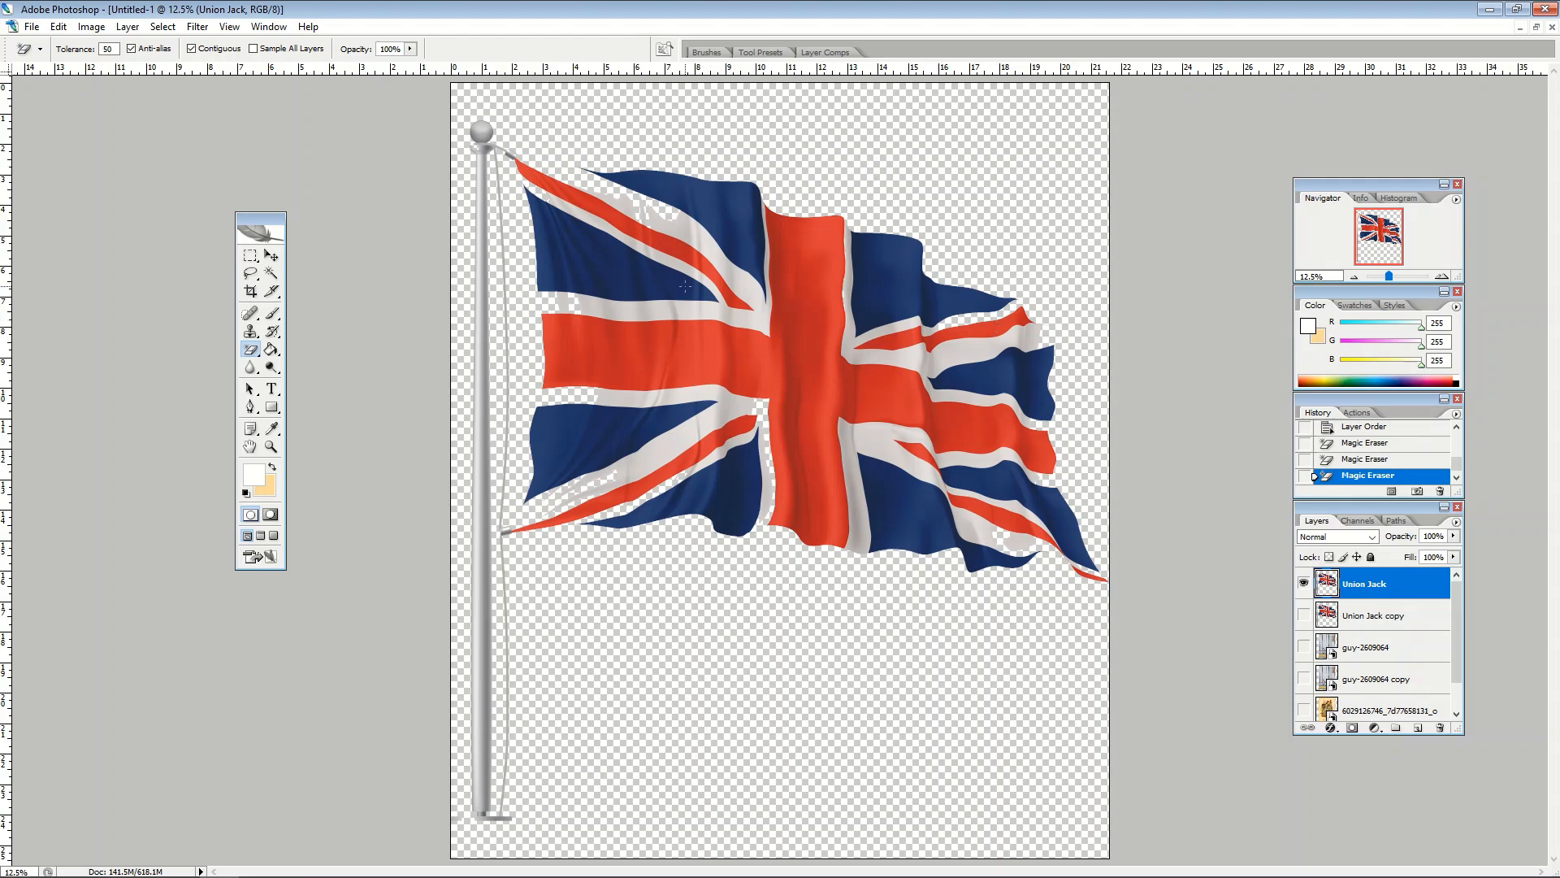
- Undo all the Magic Eraser edits on the Union Jack layer
click(58, 26)
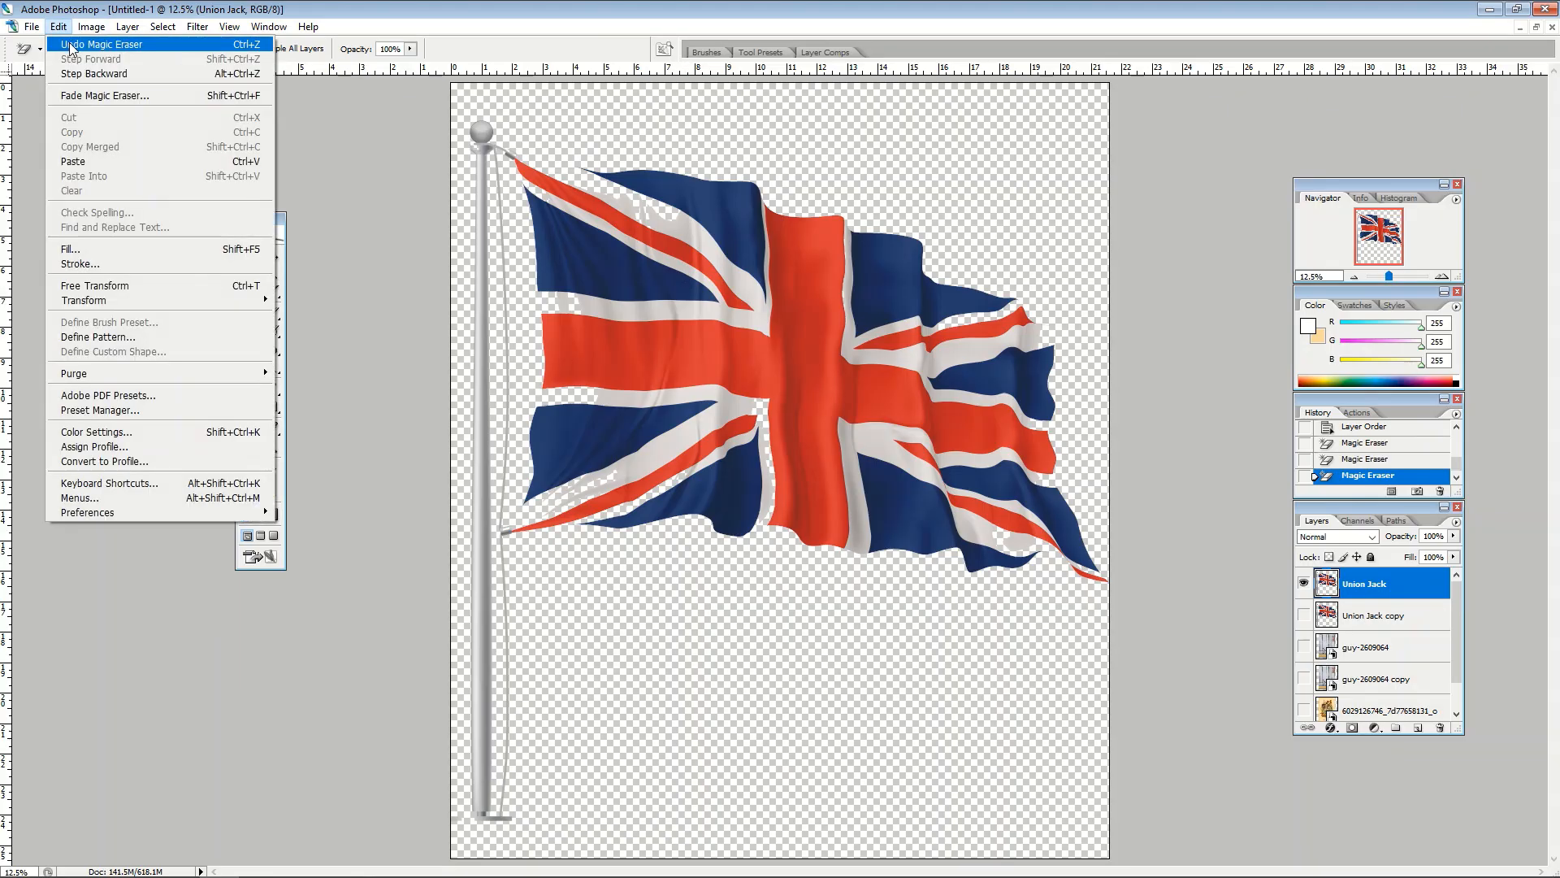
click(69, 44)
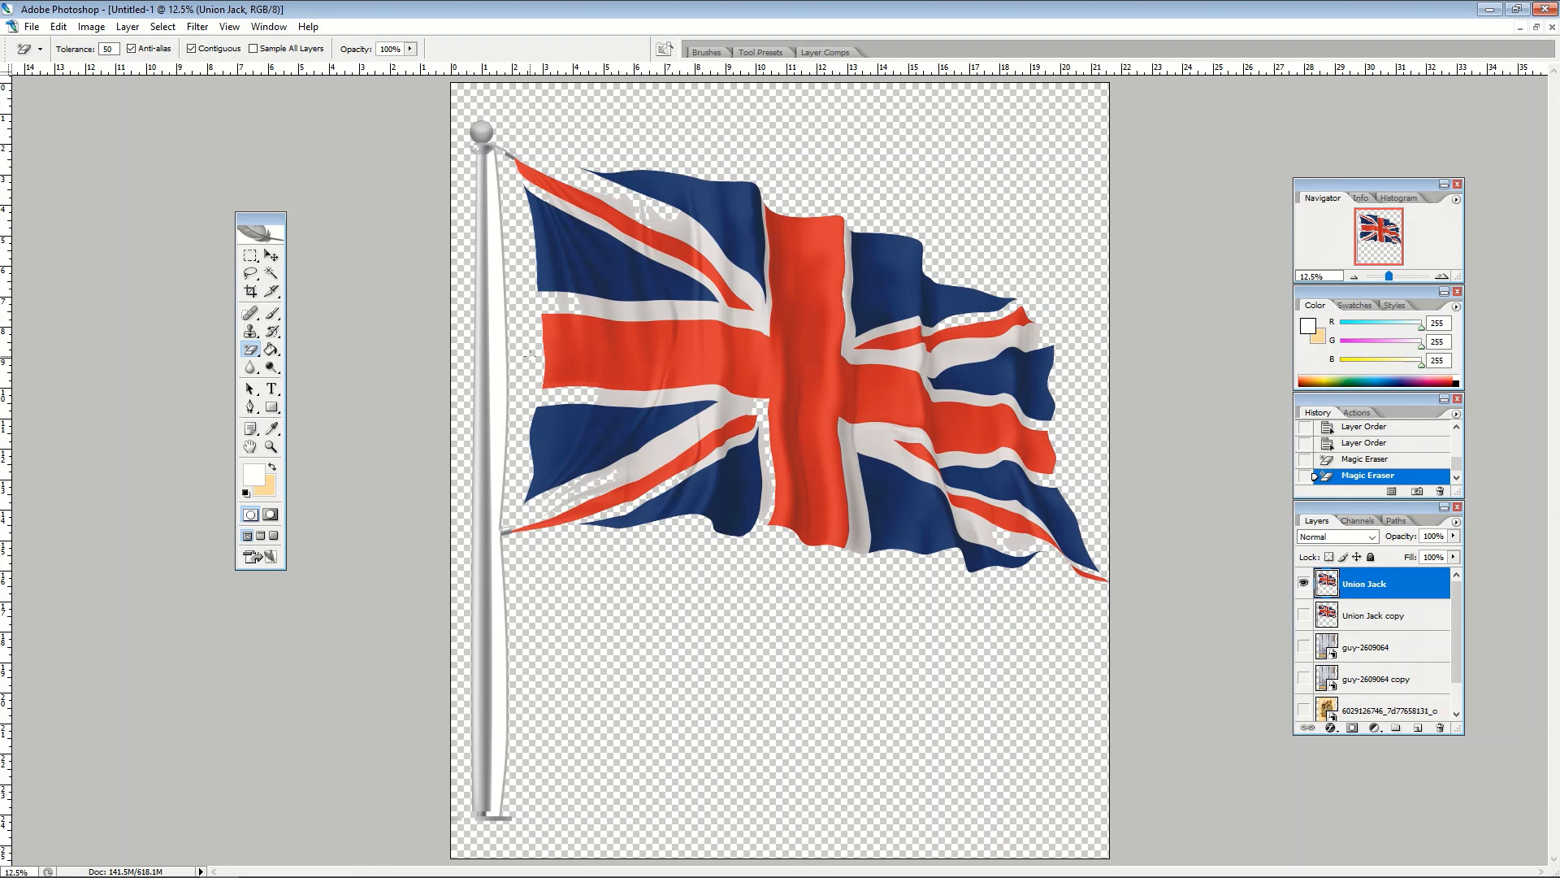
key(ctrl+alt+z)
key(ctrl+alt+z)
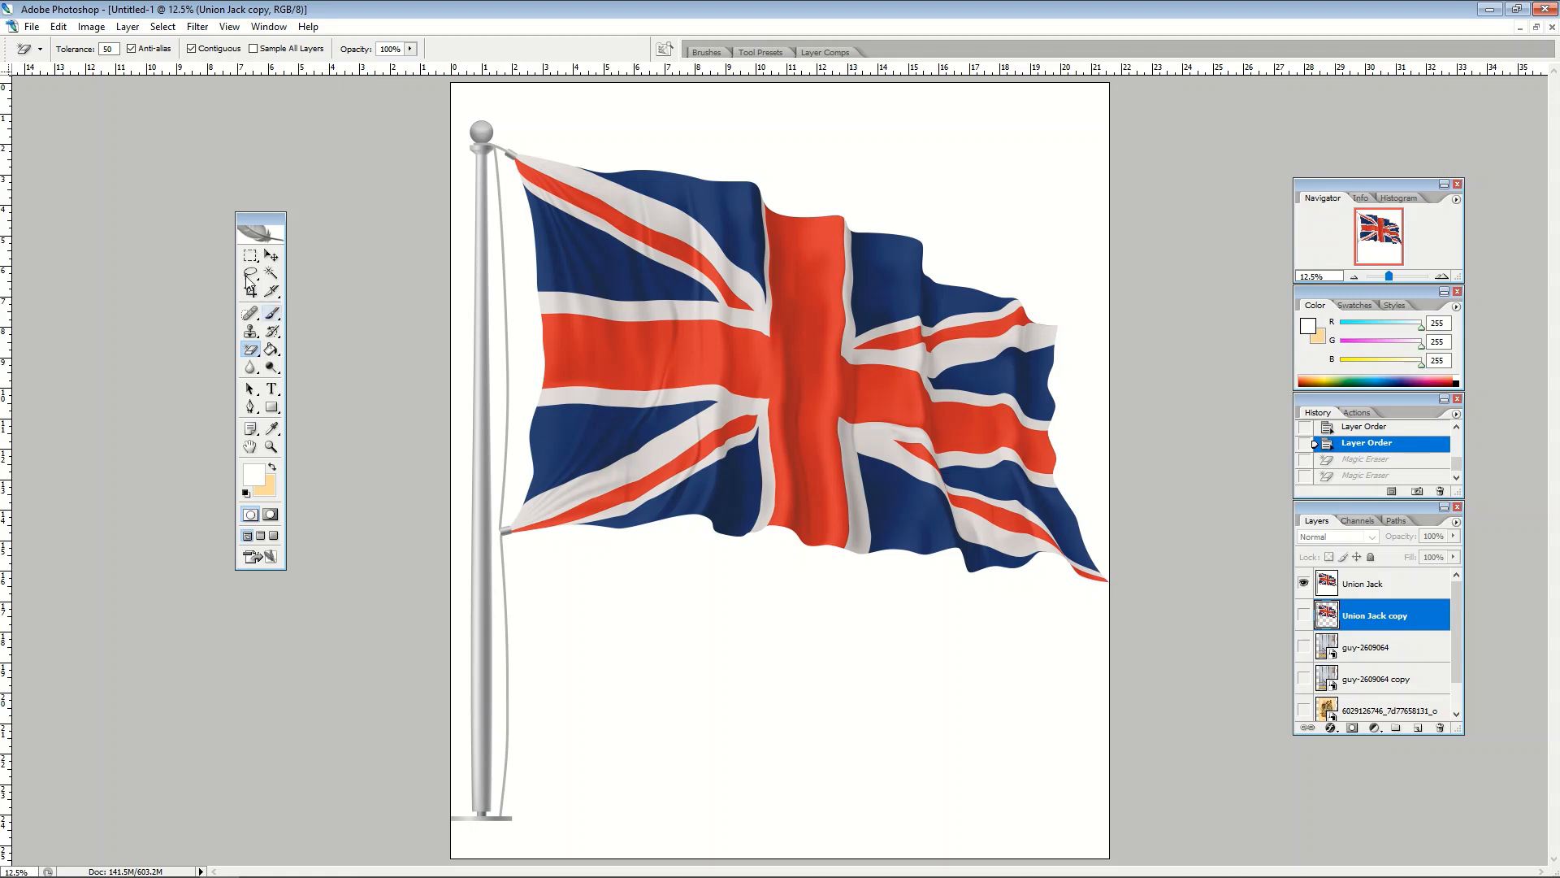
- Set the Magic Eraser tolerance to 15 and erase the white background around the flag and pole on the Union Jack layer
drag(116, 49, 61, 55)
text(1)
click(1354, 586)
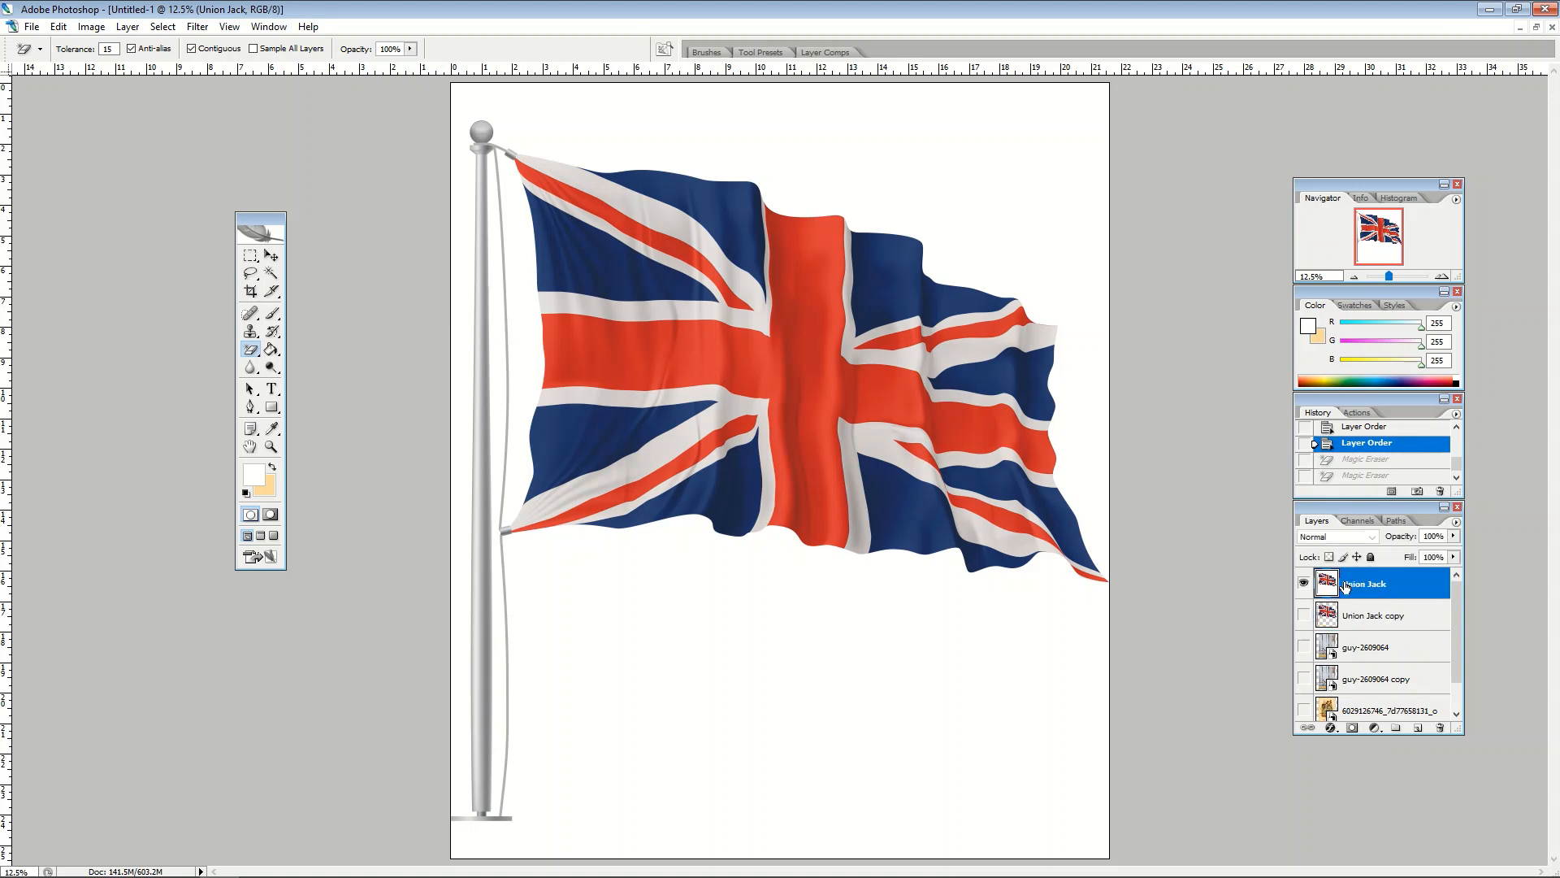
click(518, 336)
click(493, 337)
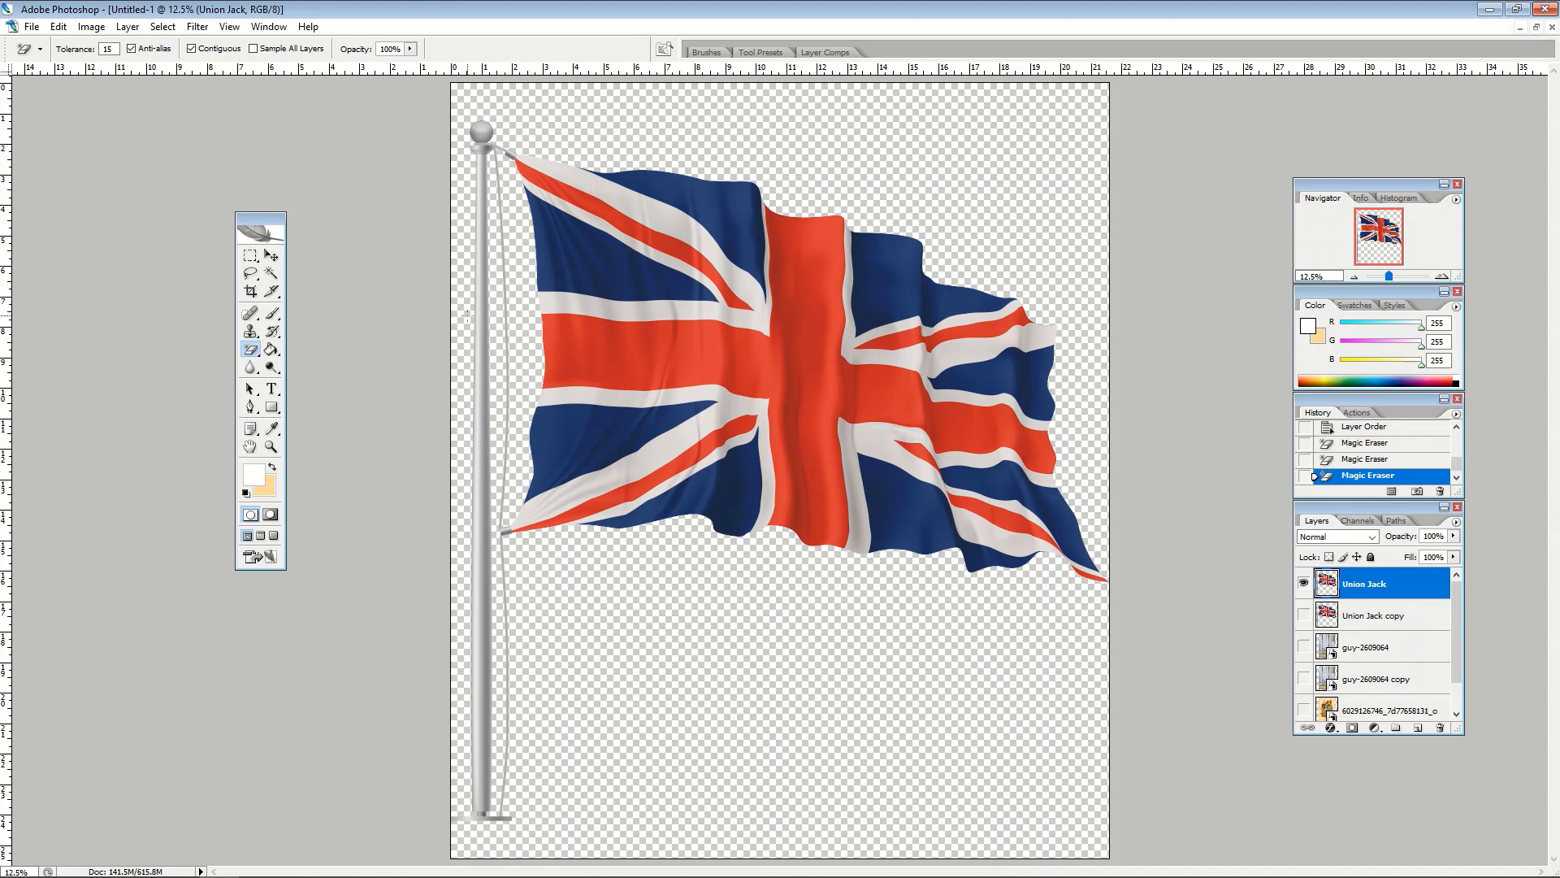
click(104, 51)
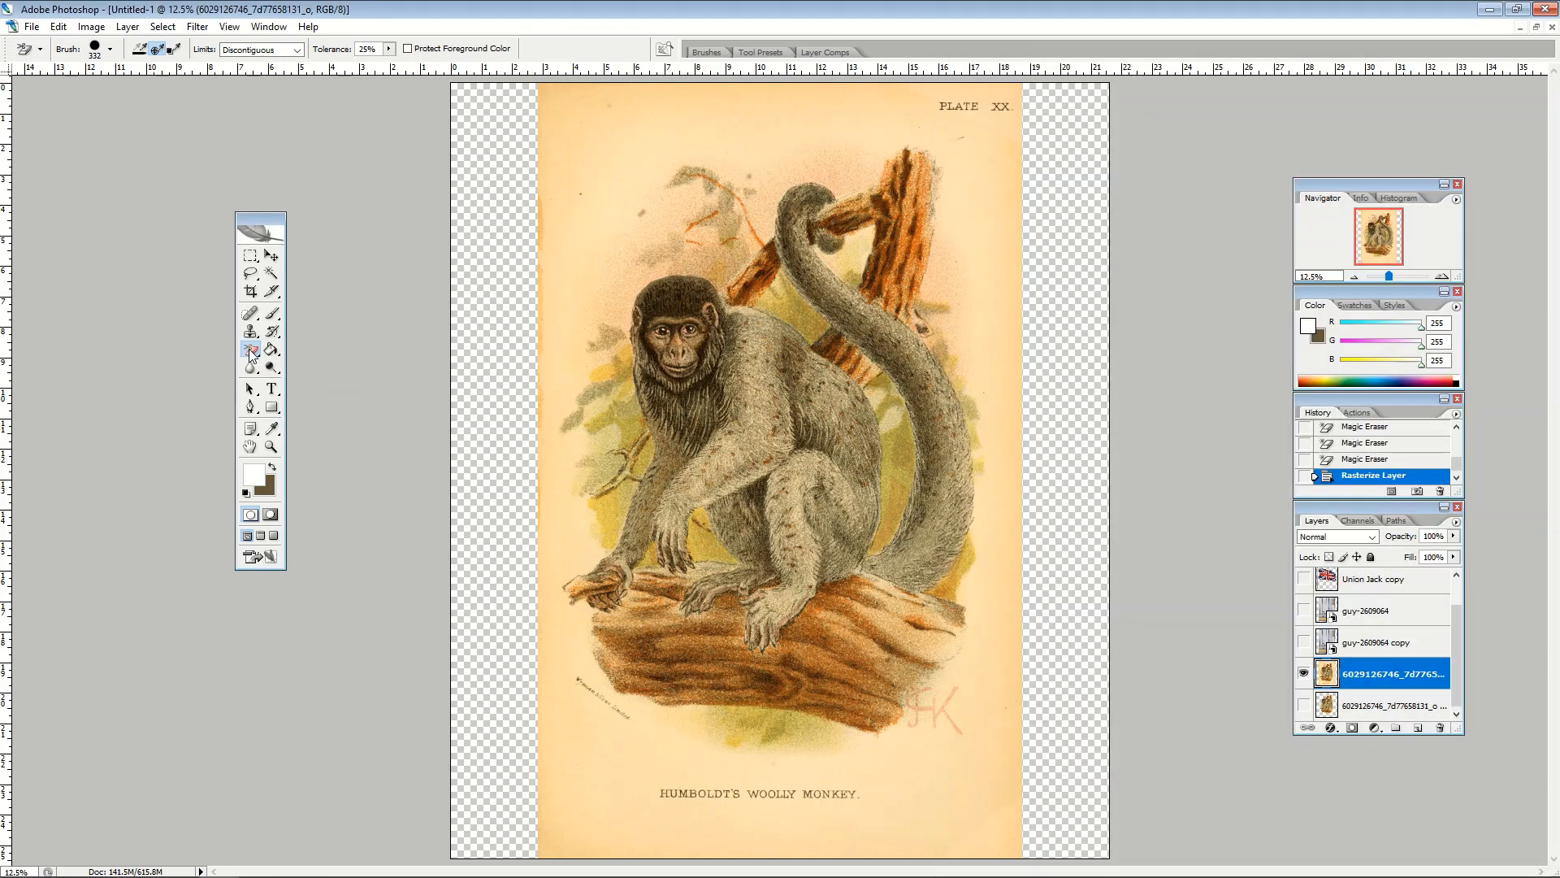
- Activate the Background Eraser with a 479 px brush diameter and Discontiguous limits
click(251, 352)
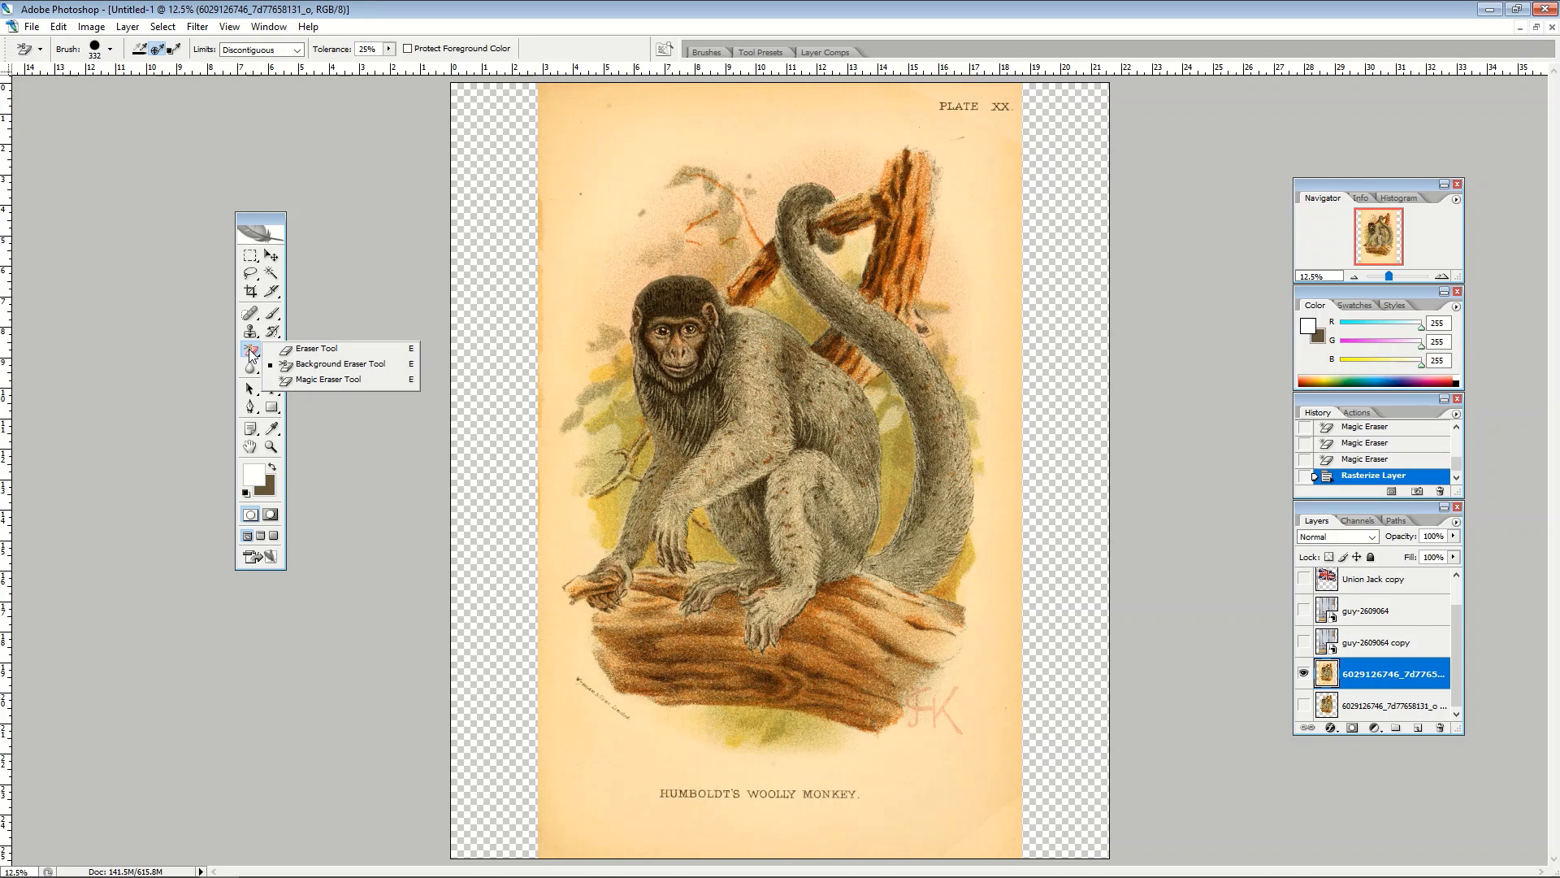
click(360, 368)
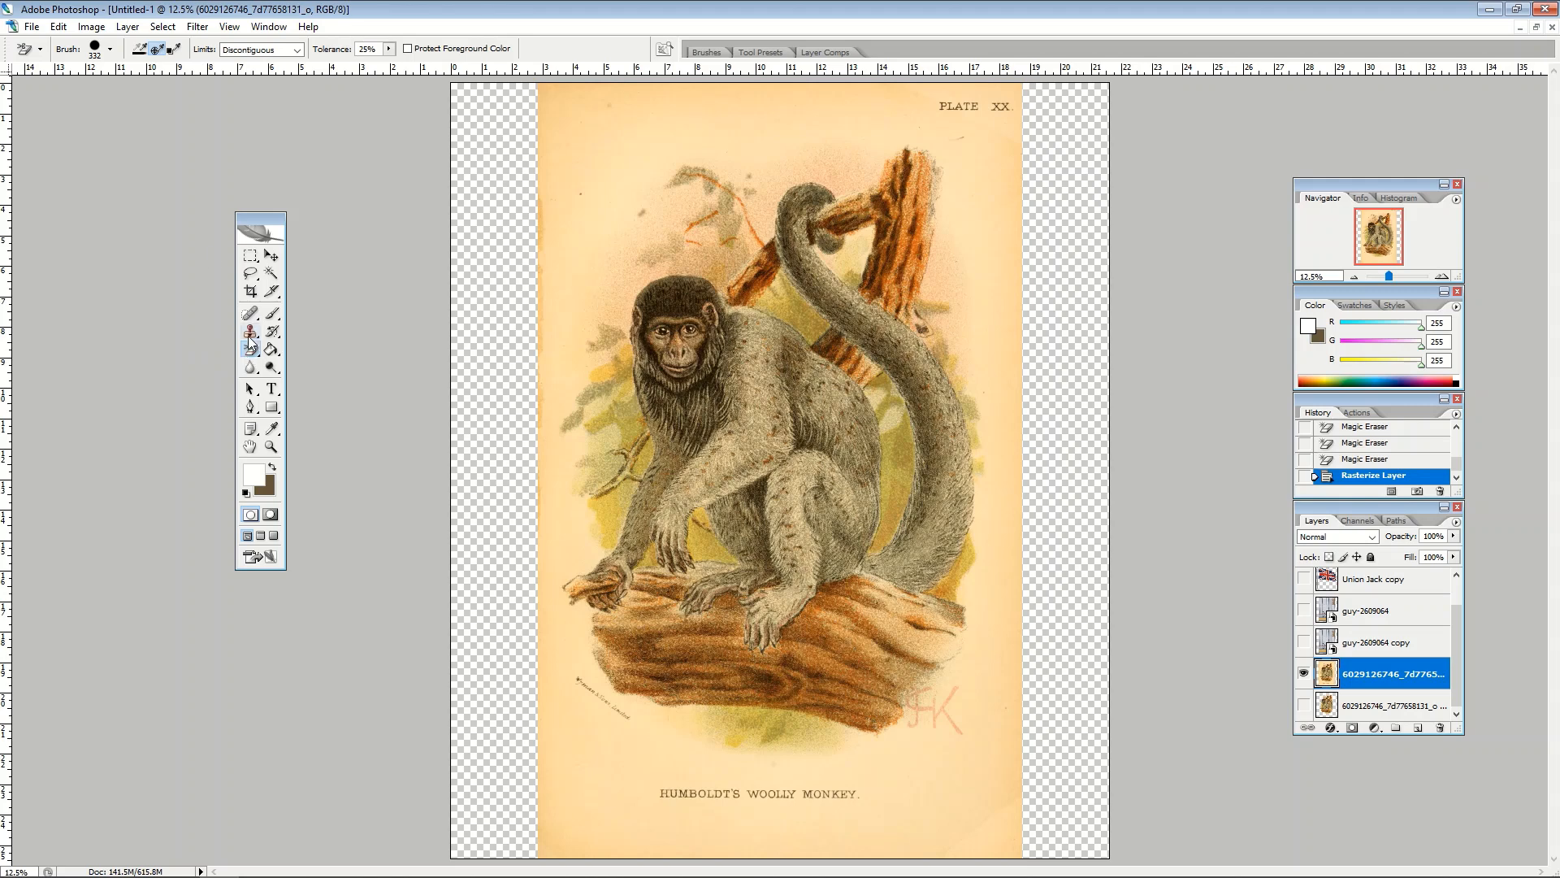
click(110, 49)
mouse_move(151, 90)
mouse_down()
mouse_move(167, 91)
mouse_move(74, 92)
mouse_move(167, 93)
mouse_up()
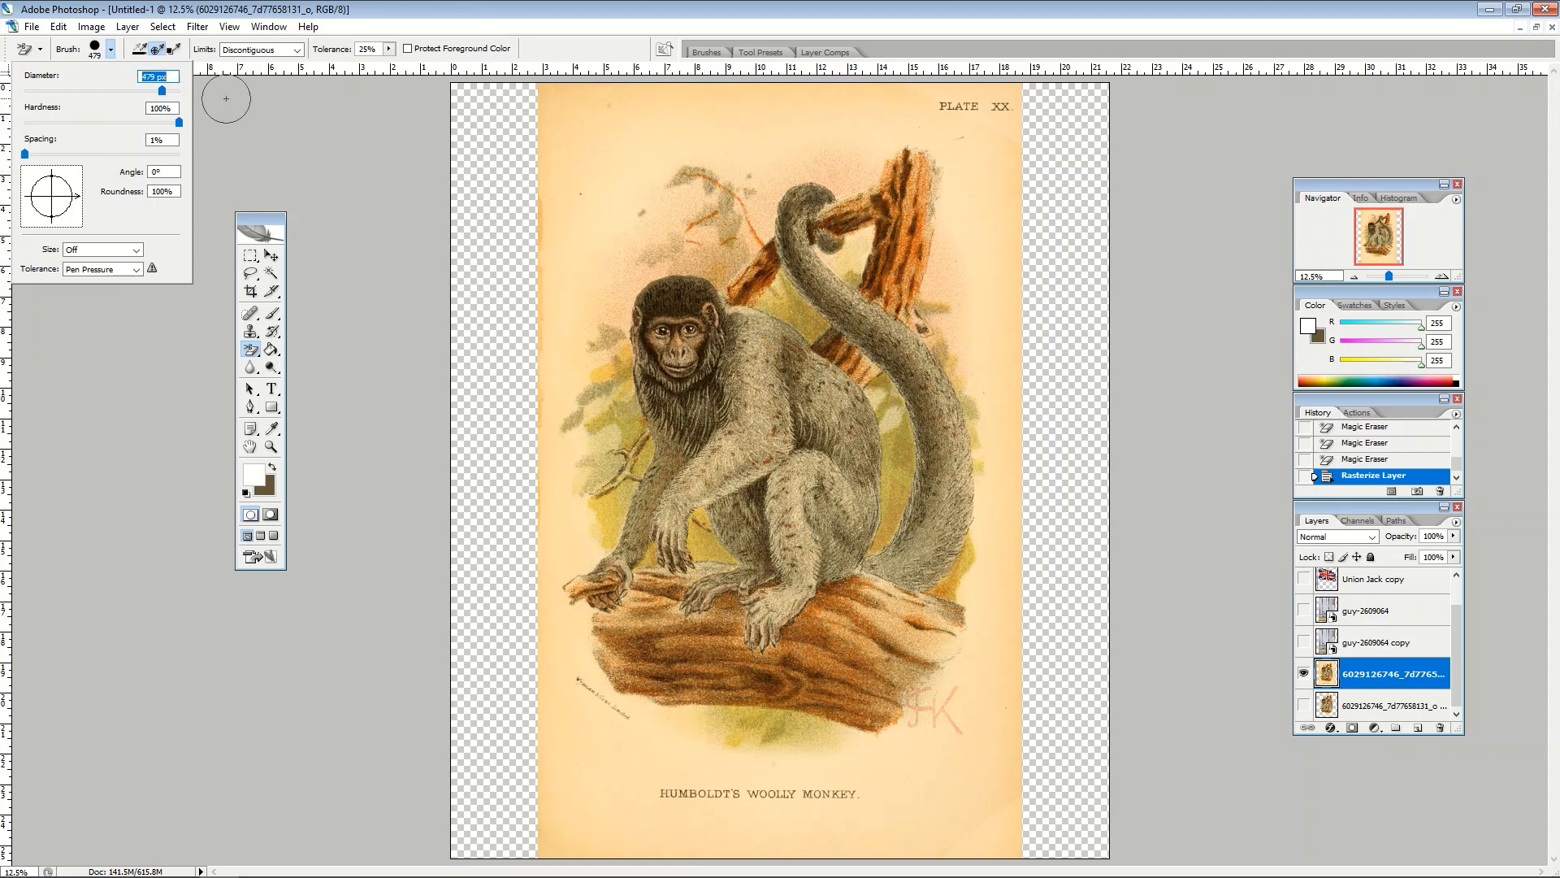
click(299, 51)
click(299, 54)
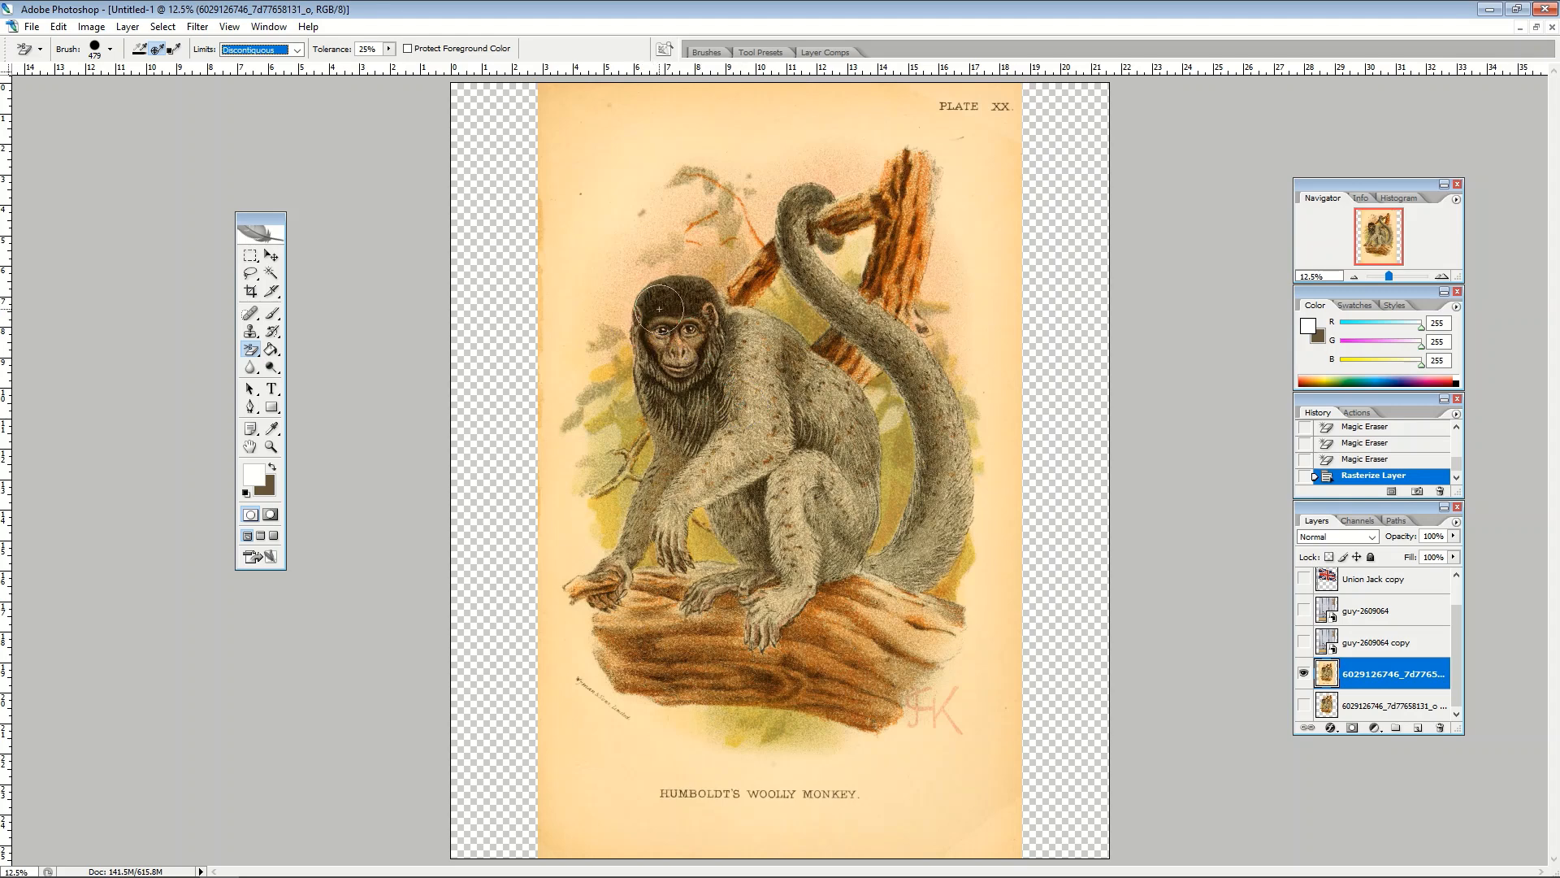
- Try a Background Eraser stroke over the monkey's head and undo it
mouse_move(659, 309)
mouse_down()
mouse_move(691, 294)
mouse_move(711, 309)
mouse_move(710, 350)
mouse_move(676, 374)
mouse_move(646, 358)
mouse_move(651, 321)
mouse_move(686, 349)
mouse_move(661, 409)
mouse_move(686, 443)
mouse_move(726, 406)
mouse_move(754, 320)
mouse_up()
click(58, 27)
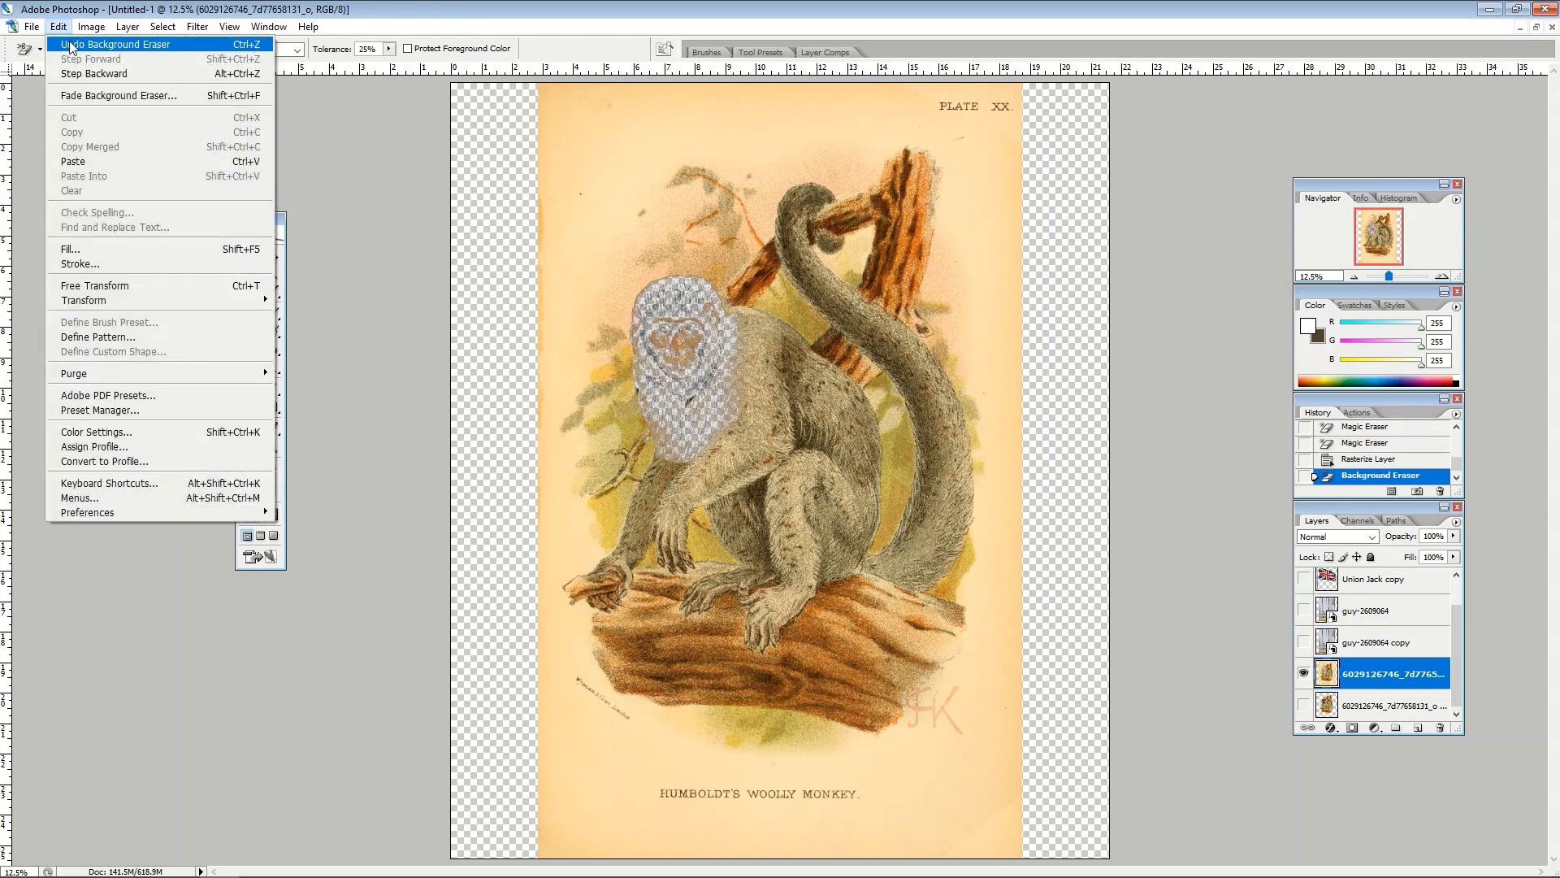
click(71, 44)
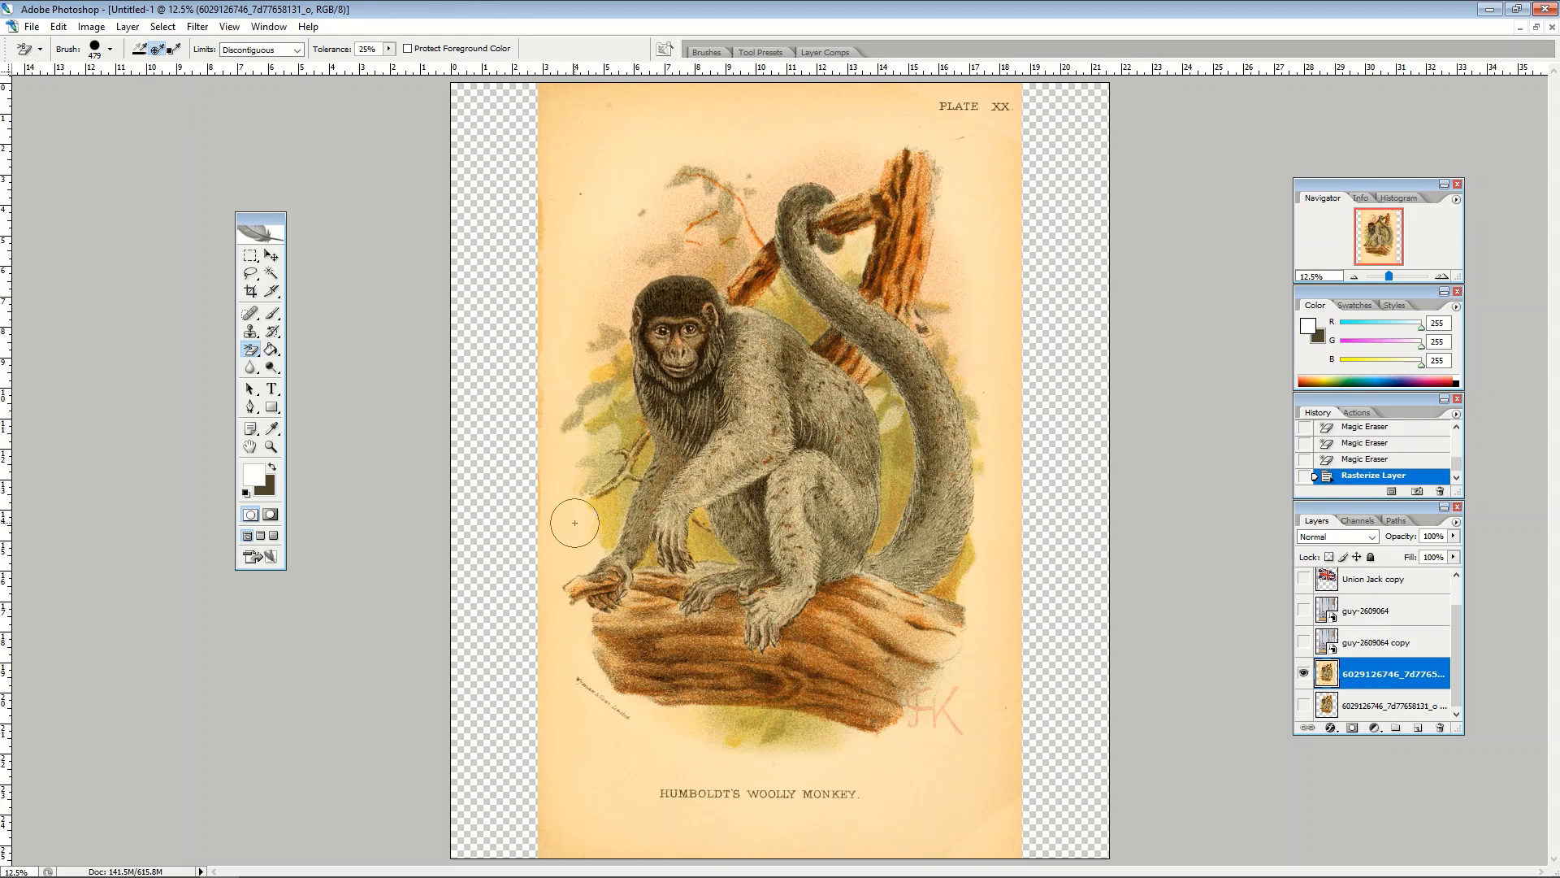
- Erase the paper around the monkey and log with the Background Eraser, and remove the remaining outer paper with the Magic Eraser
mouse_move(574, 528)
mouse_down()
mouse_move(588, 436)
mouse_move(566, 436)
mouse_move(562, 417)
mouse_move(629, 254)
mouse_move(690, 214)
mouse_move(678, 181)
mouse_move(749, 174)
mouse_move(769, 197)
mouse_move(786, 176)
mouse_move(841, 182)
mouse_move(890, 153)
mouse_move(942, 149)
mouse_move(947, 336)
mouse_move(985, 402)
mouse_move(977, 640)
mouse_move(946, 683)
mouse_move(865, 733)
mouse_move(683, 722)
mouse_move(706, 751)
mouse_move(858, 765)
mouse_move(780, 764)
mouse_move(640, 704)
mouse_move(584, 622)
mouse_move(587, 660)
mouse_move(584, 622)
mouse_move(542, 593)
mouse_move(539, 565)
mouse_move(599, 534)
mouse_move(546, 504)
mouse_move(539, 341)
mouse_up()
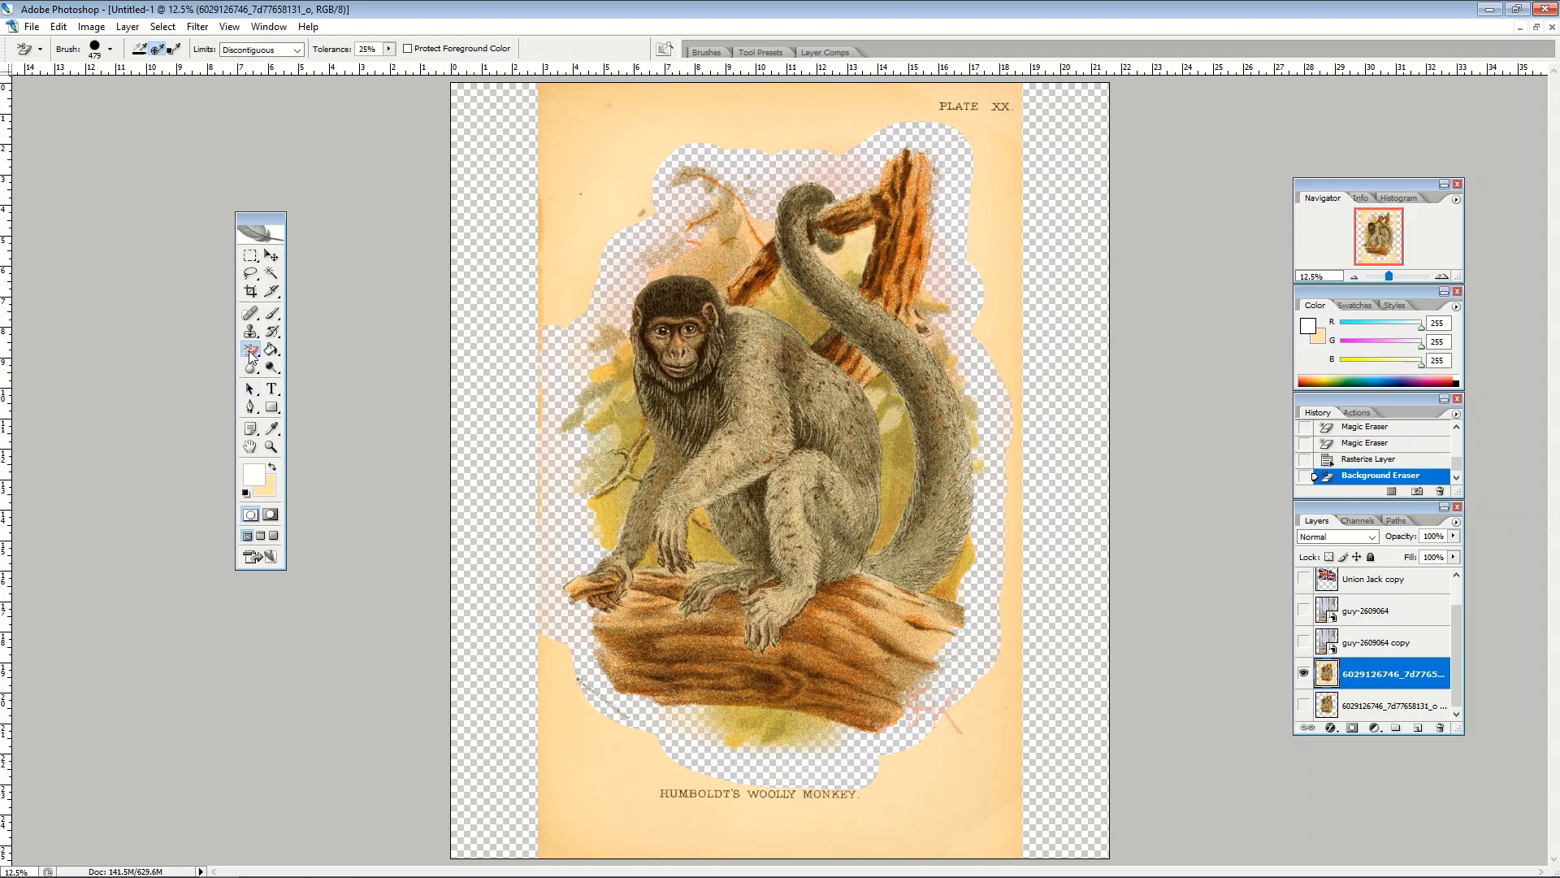
click(251, 355)
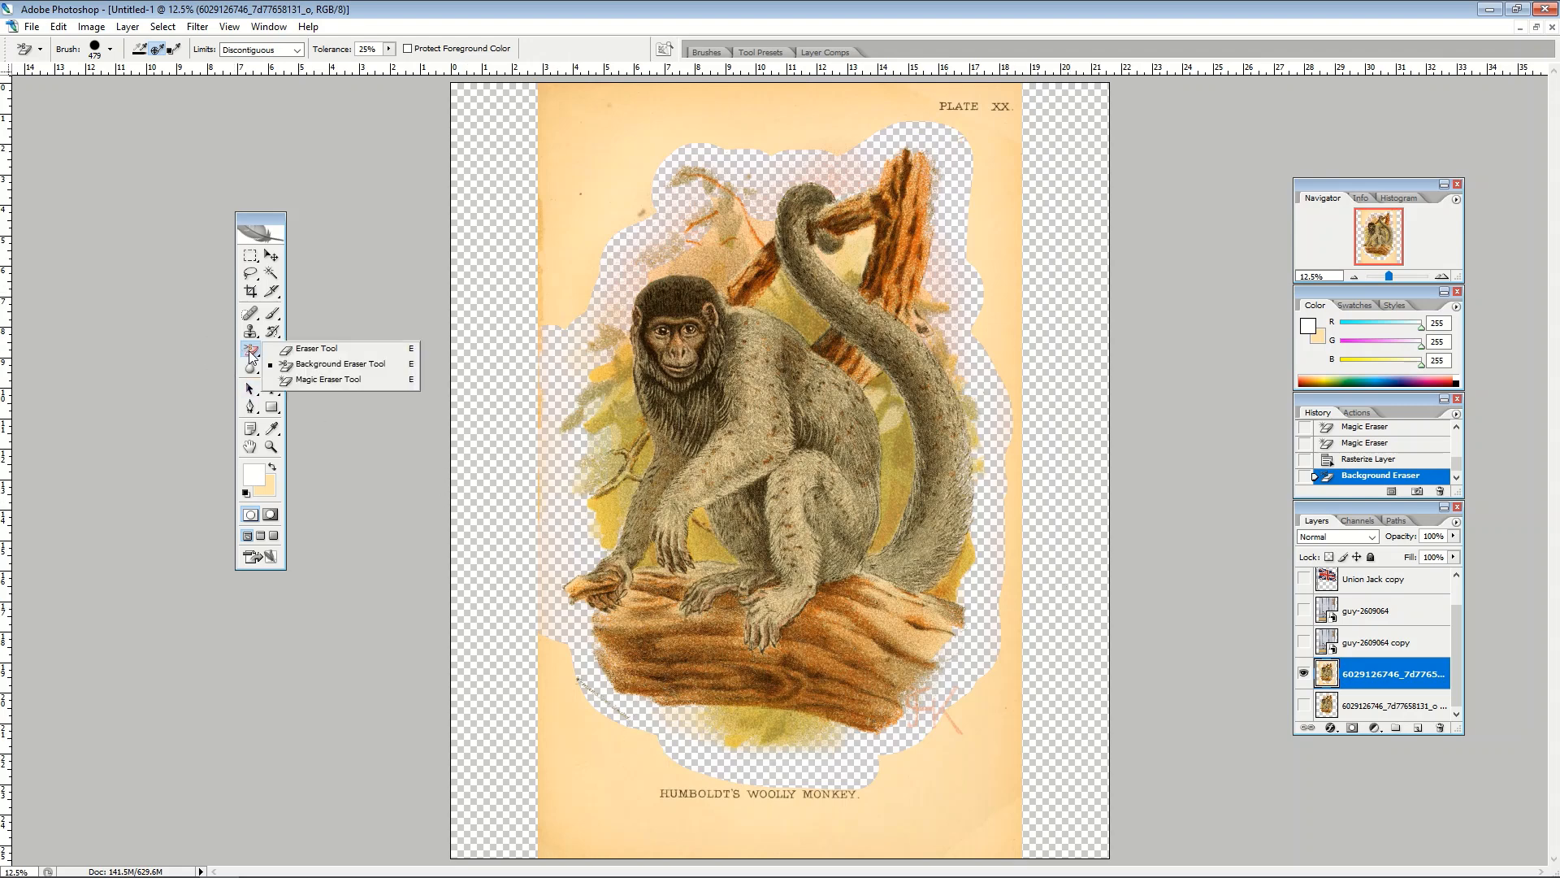
click(315, 380)
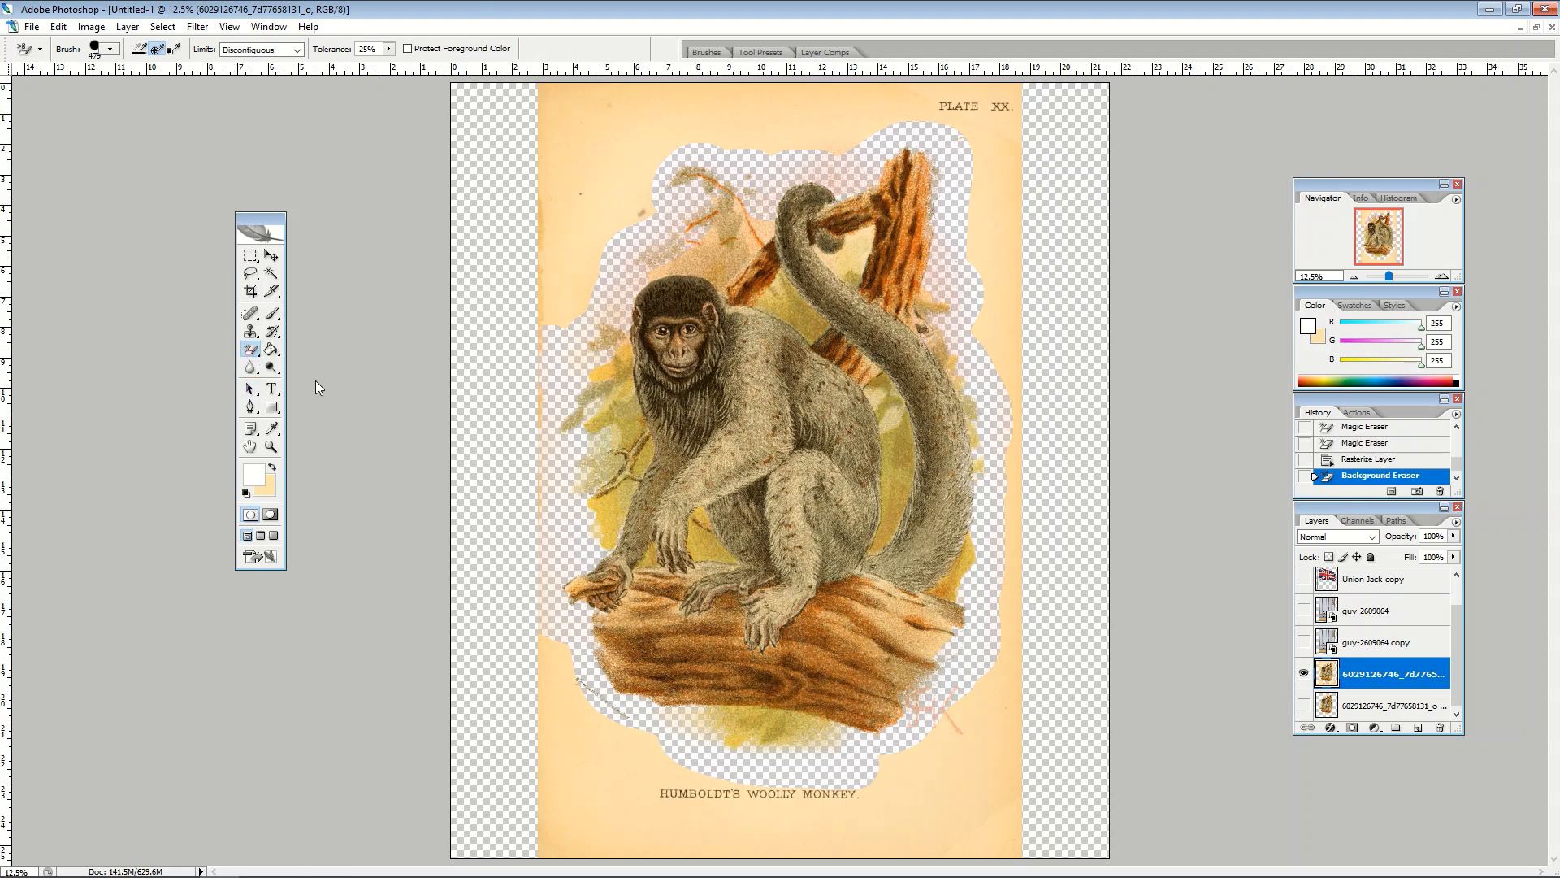
click(566, 299)
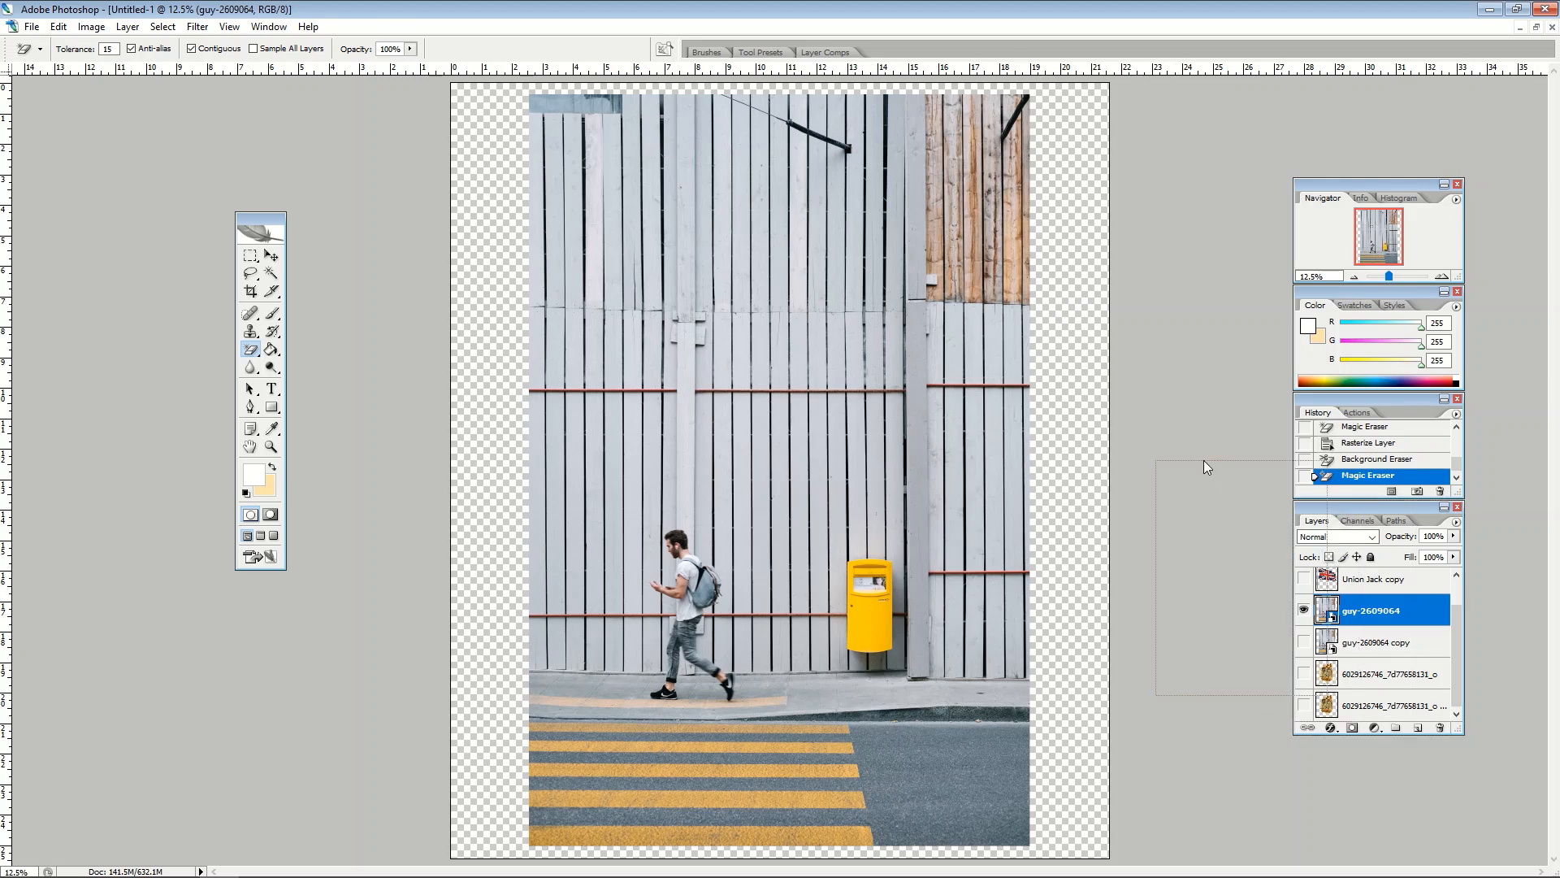
- Hide the light tones of the guy-2609064 layer by setting the white limit of Blend If: This Layer to 164
drag(1347, 507, 1173, 368)
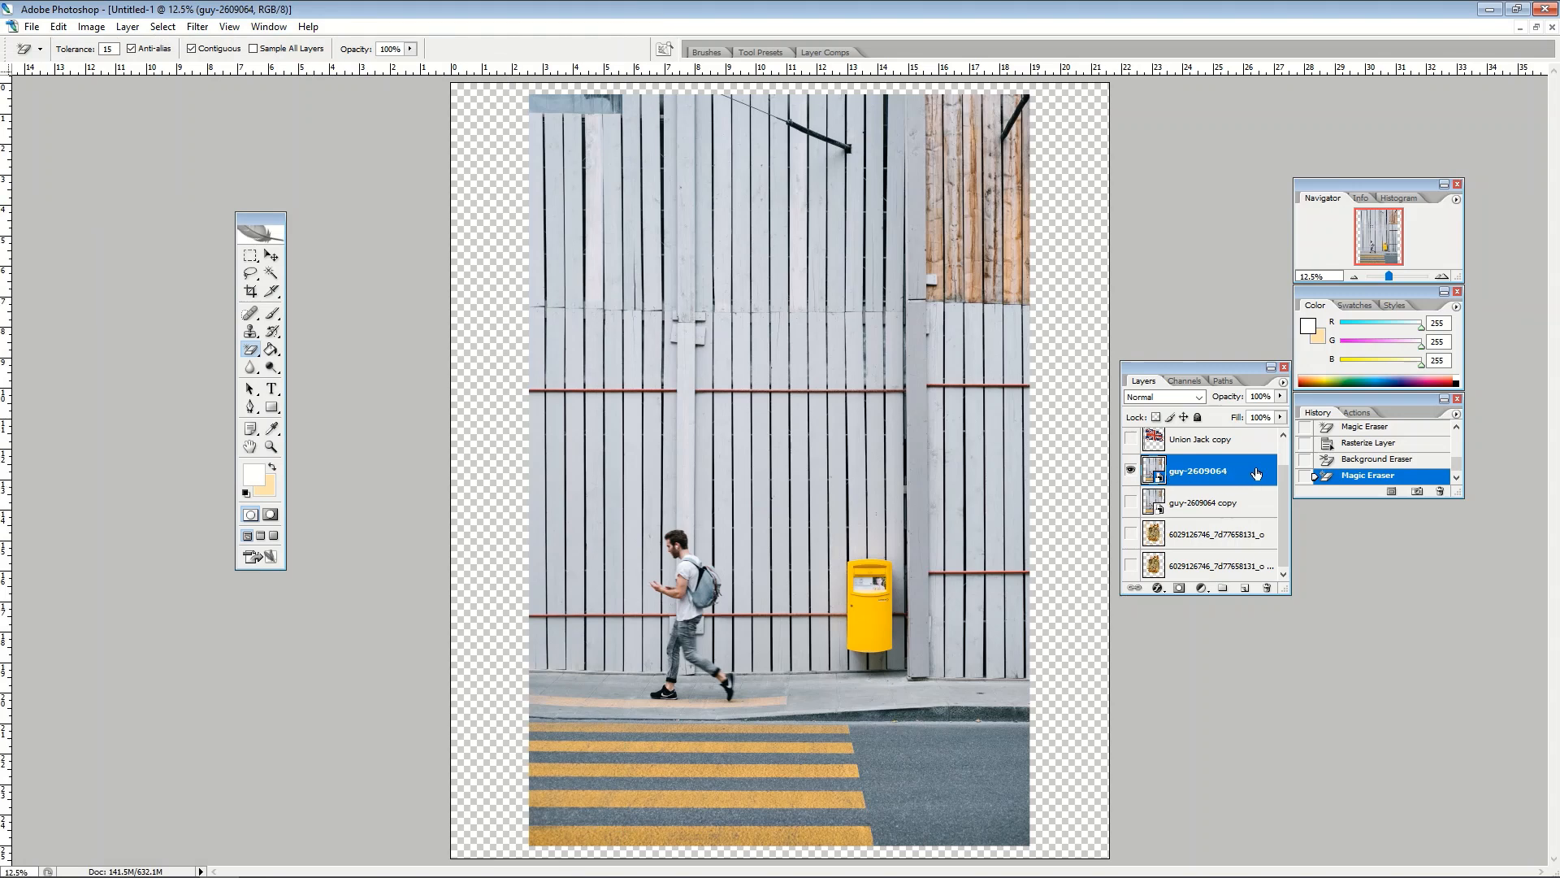
double_click(1256, 473)
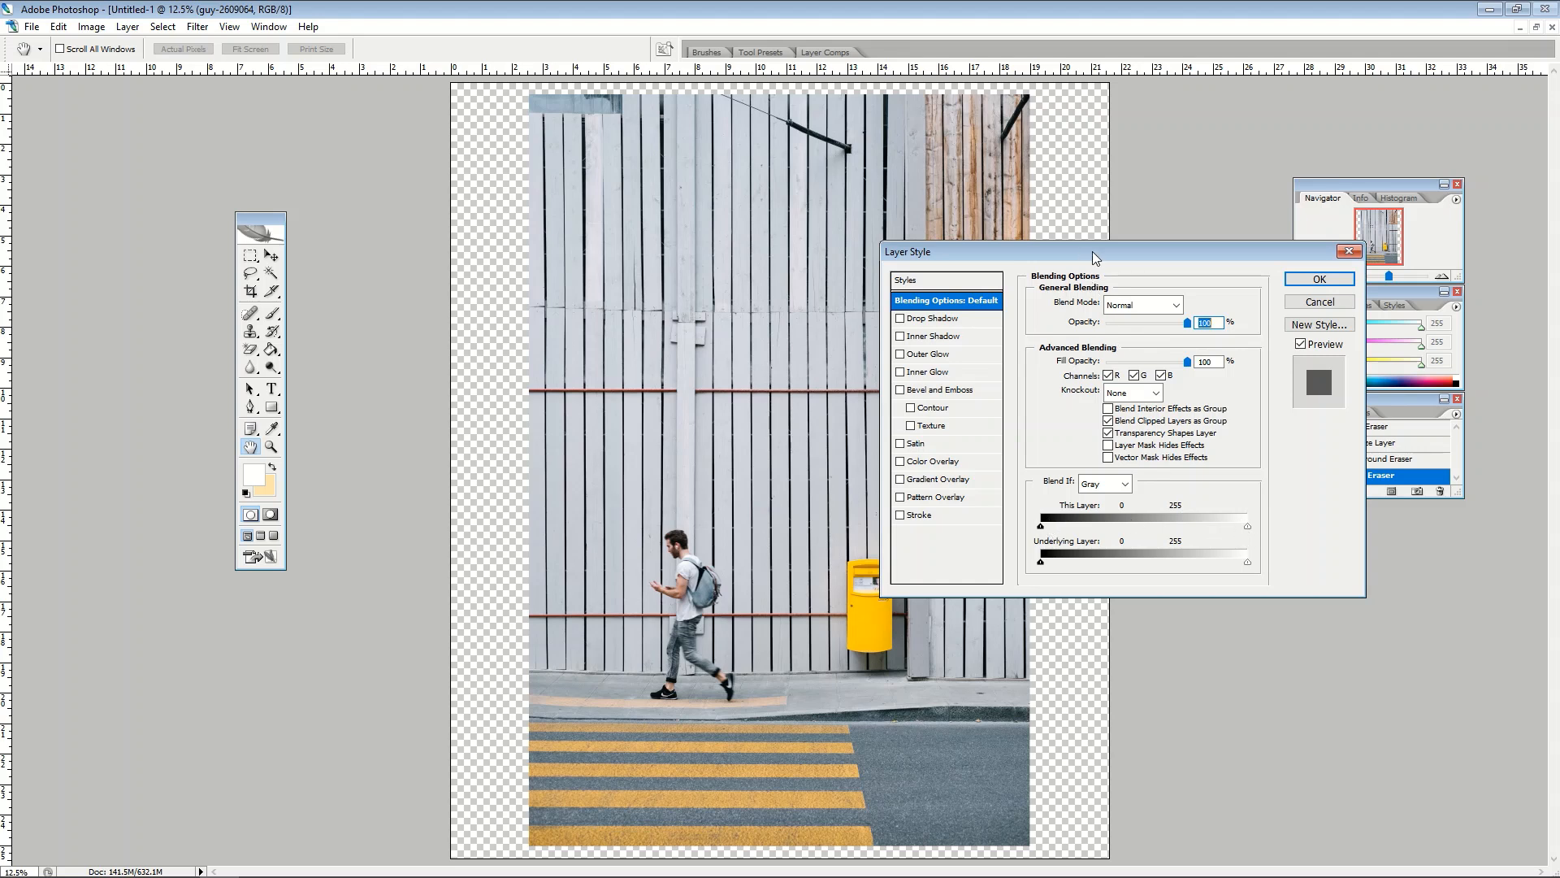
drag(1084, 250, 1174, 244)
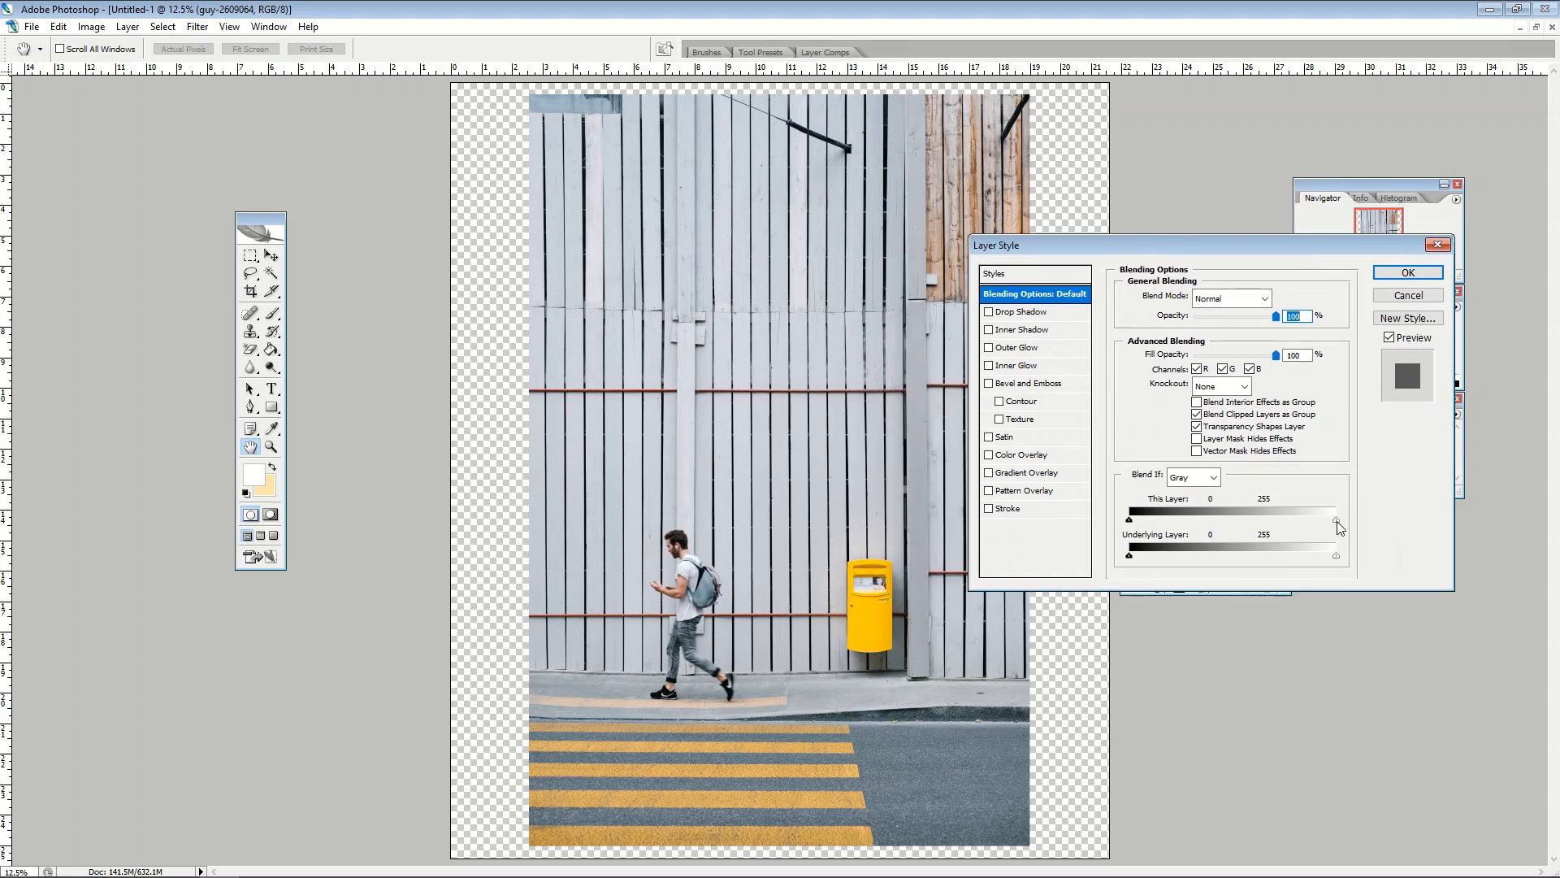
drag(1334, 520, 1386, 518)
mouse_move(1130, 521)
mouse_down()
mouse_move(1252, 528)
mouse_move(1128, 521)
mouse_up()
drag(1337, 527, 1264, 528)
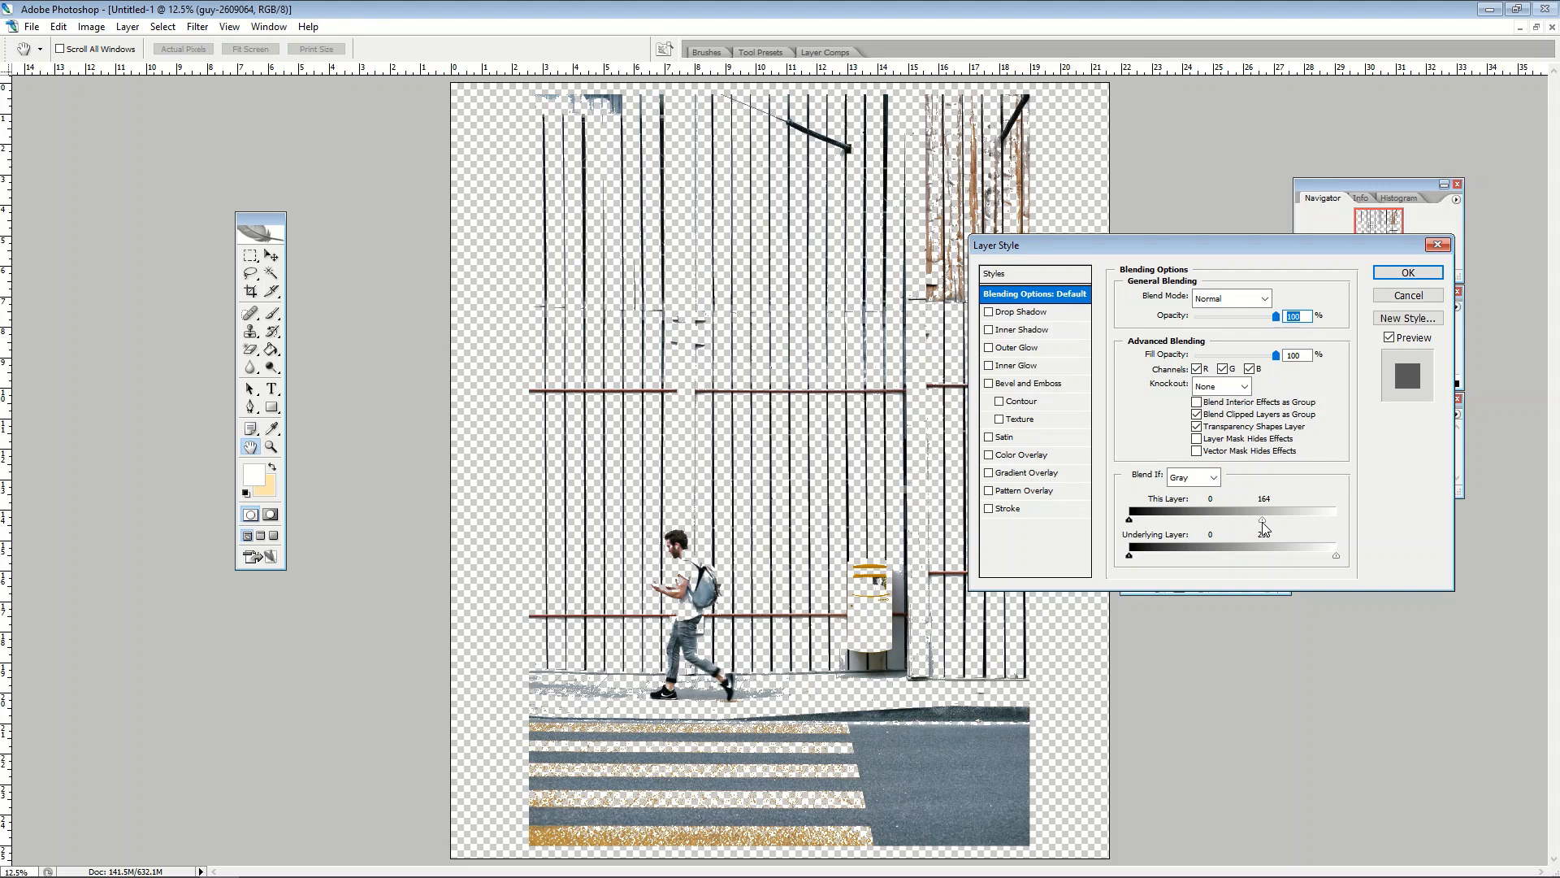
click(1408, 272)
- Add a new layer directly below guy-2609064 and fill it with magenta #fc00ff using the Paint Bucket
click(1244, 586)
drag(1208, 475, 1202, 518)
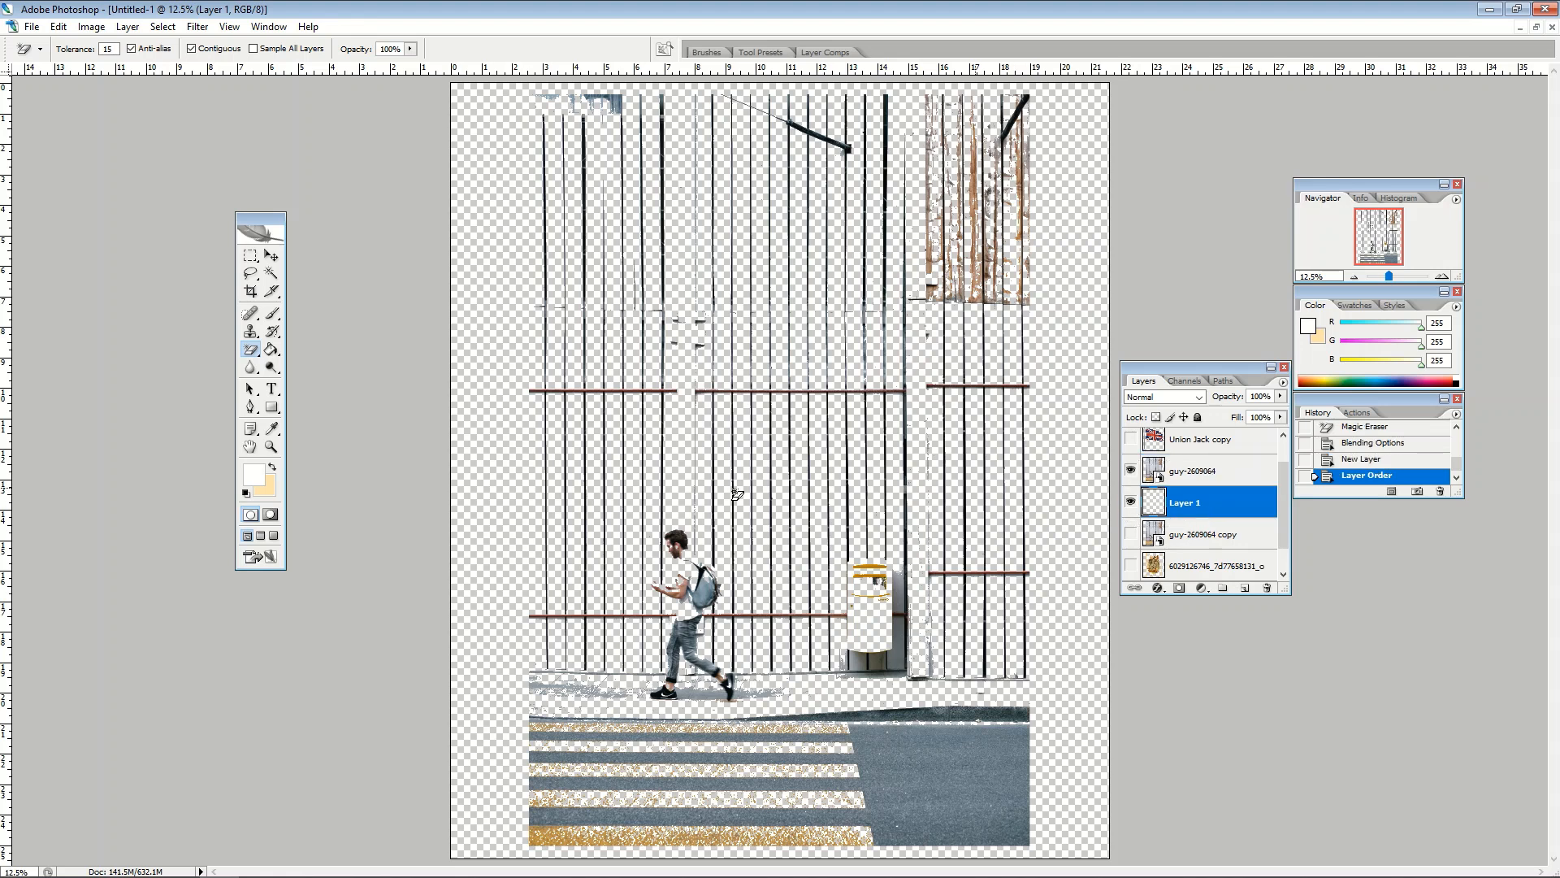
click(250, 484)
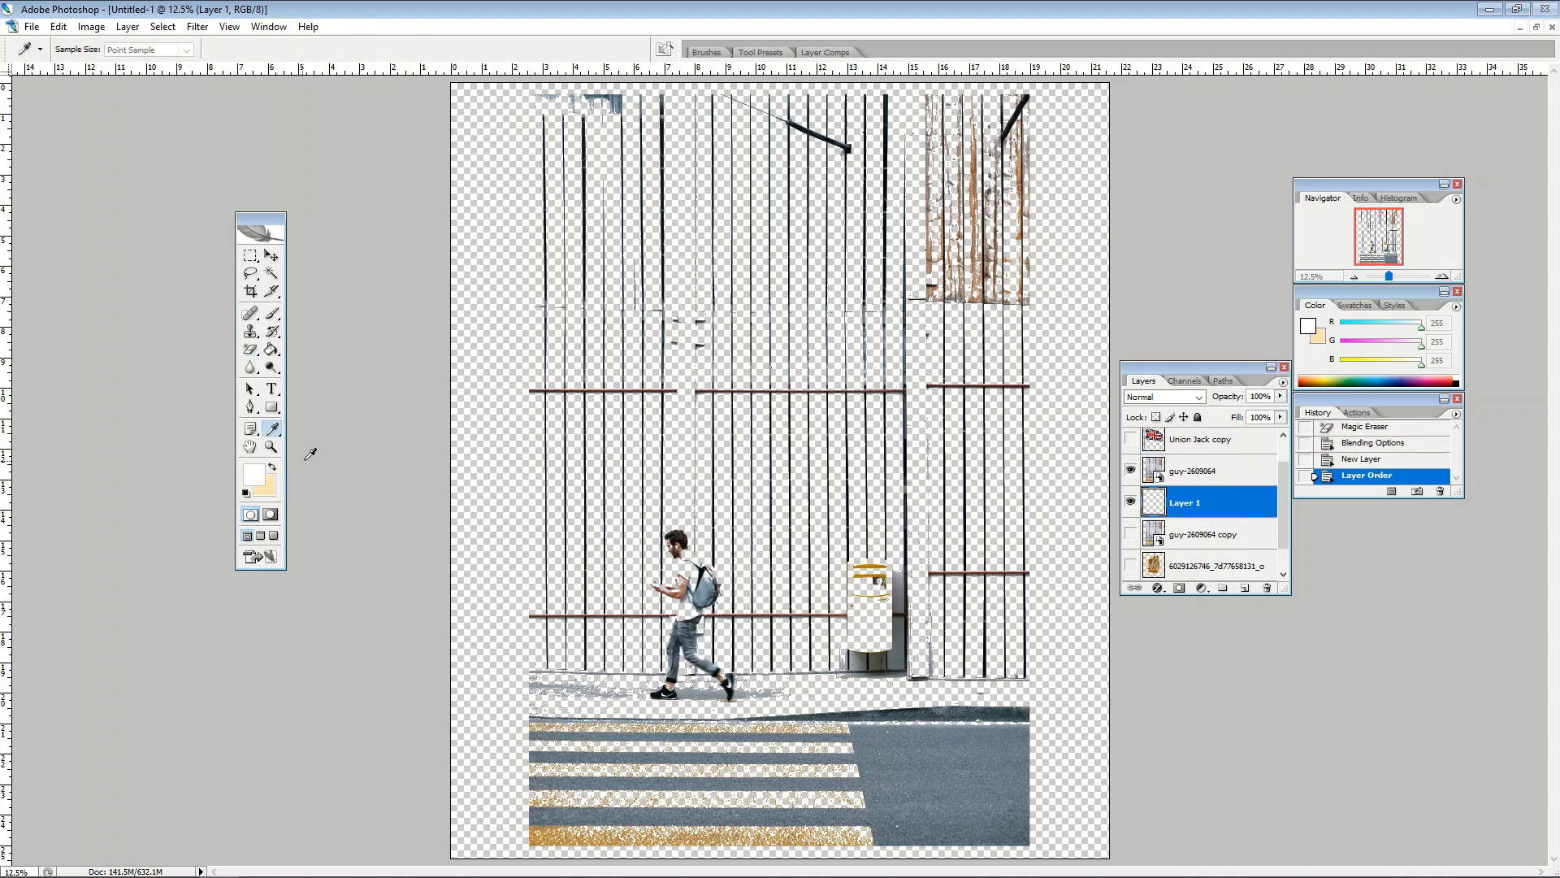
click(368, 326)
drag(368, 327, 397, 288)
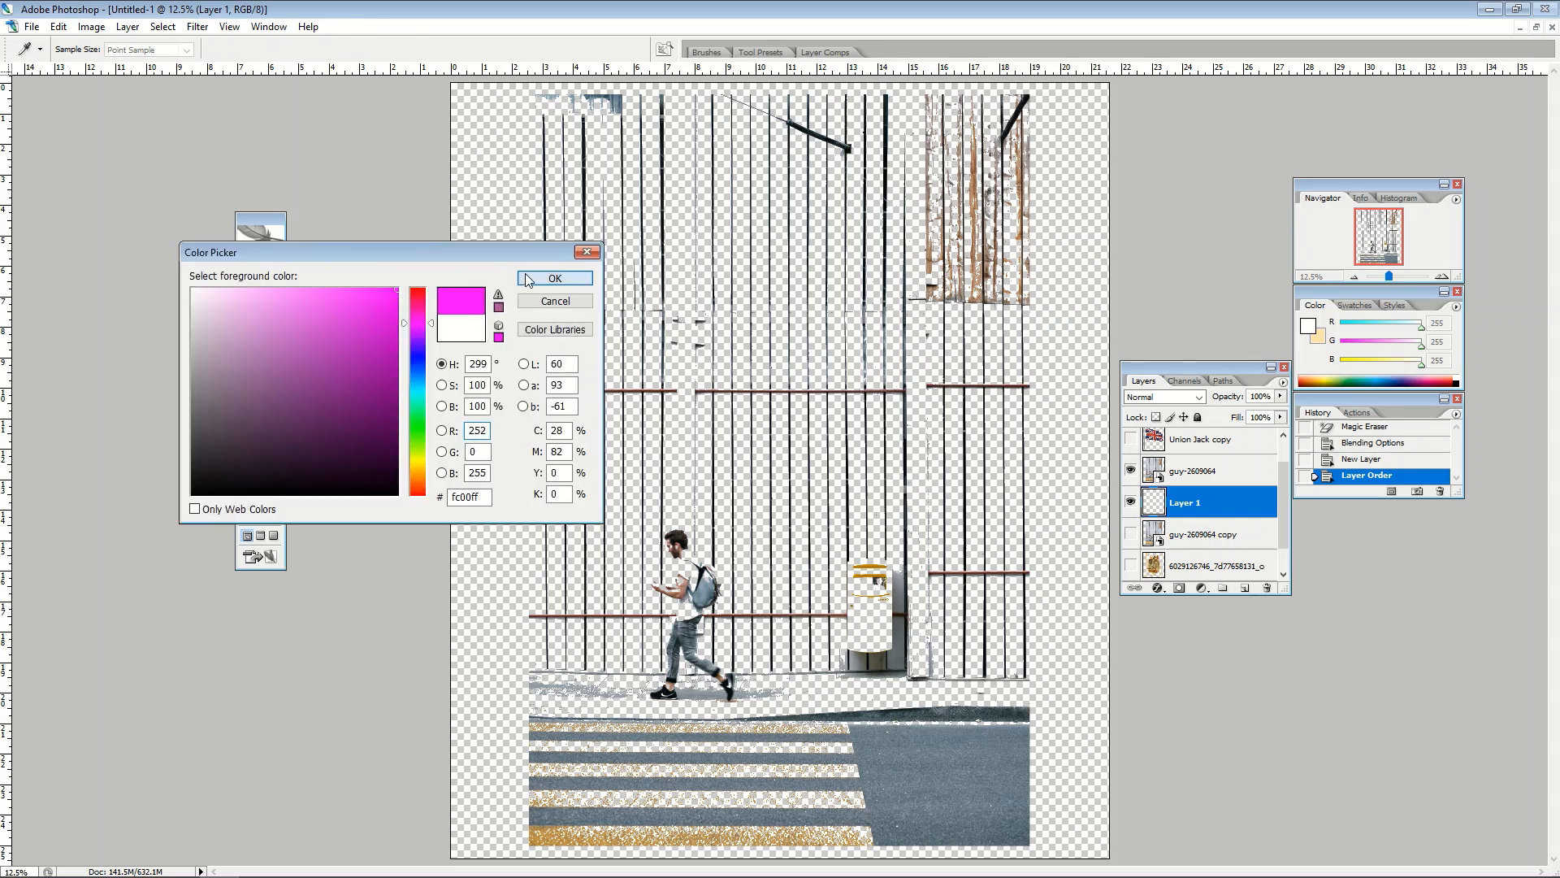
click(555, 278)
click(273, 352)
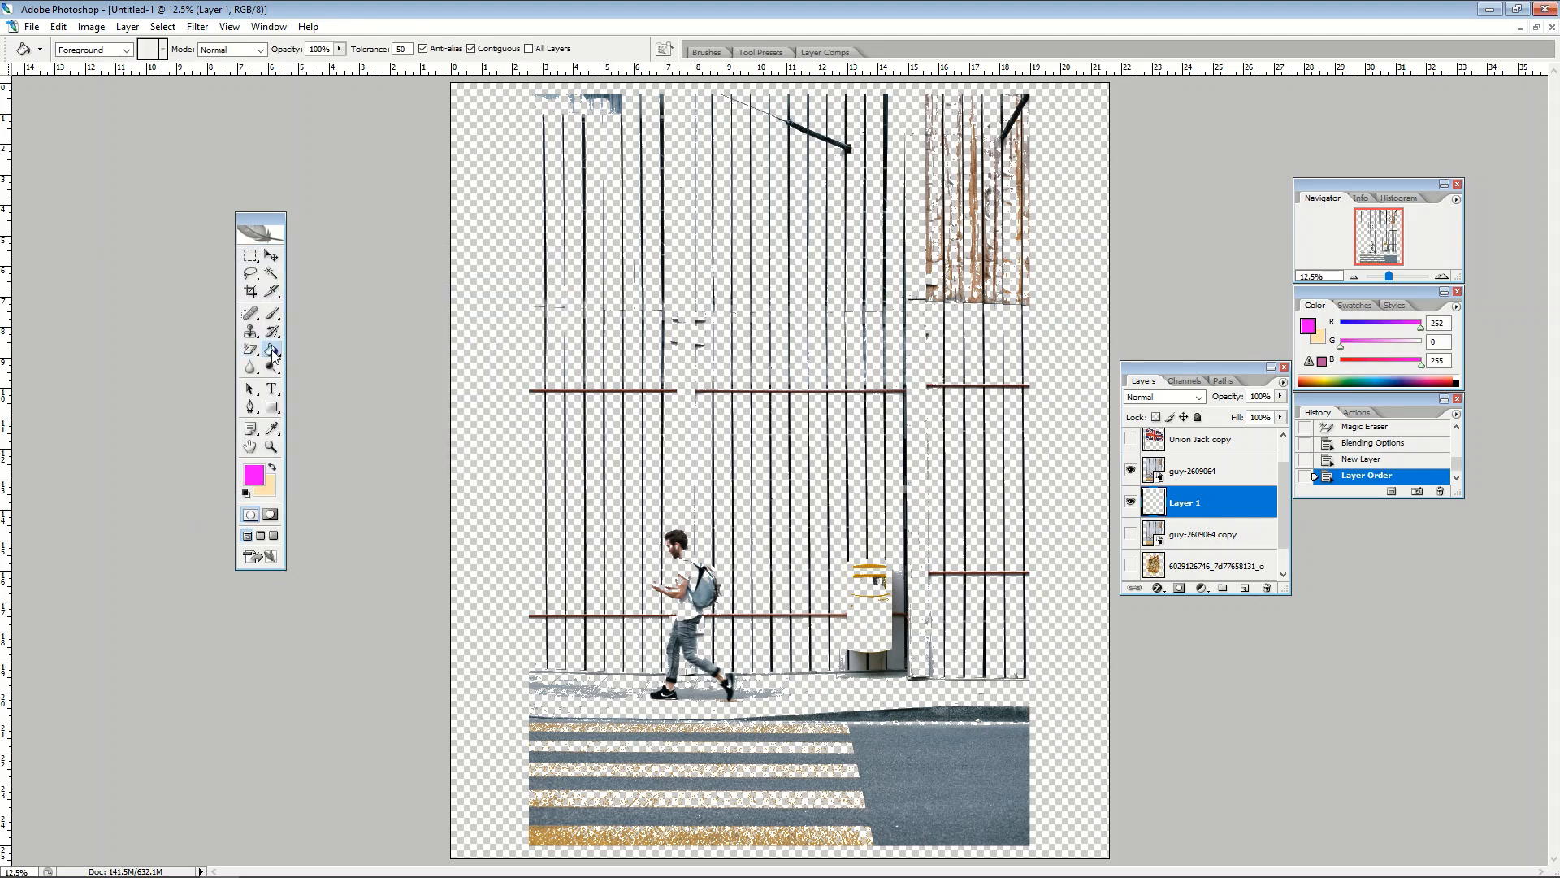
click(342, 363)
click(574, 427)
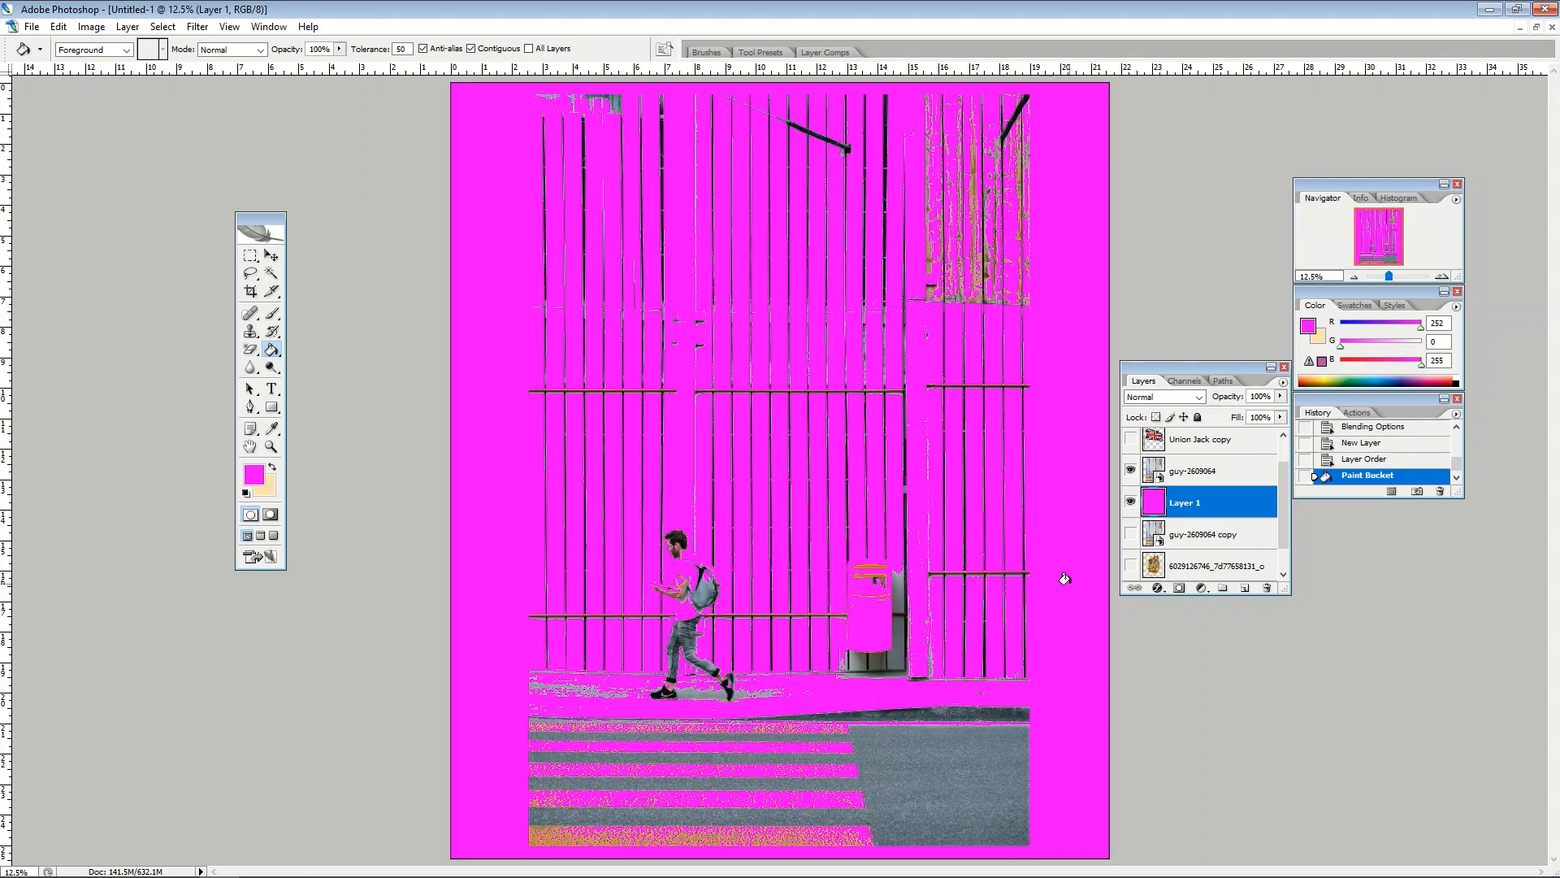